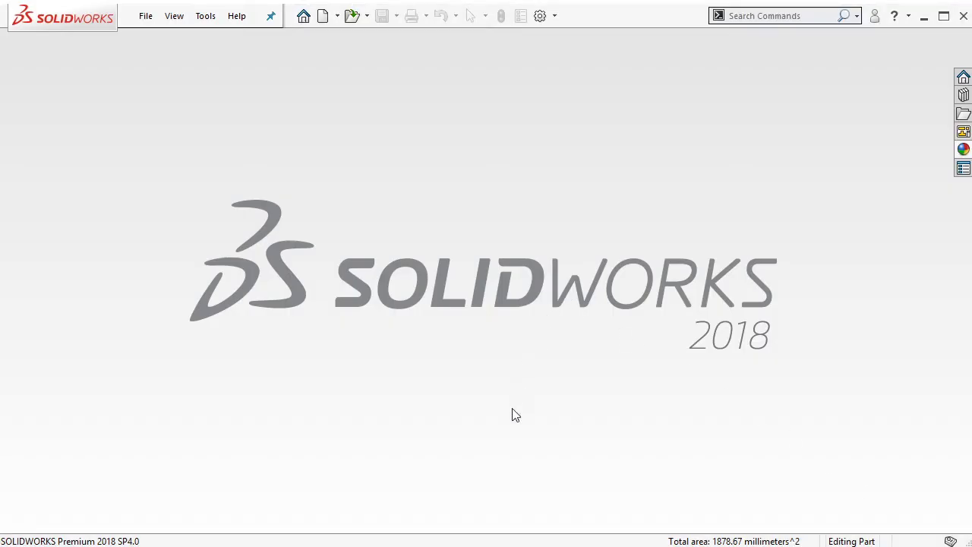
# - Create a new part and draw a center rectangle from the origin on the Front Plane
pyautogui.click(322, 16)
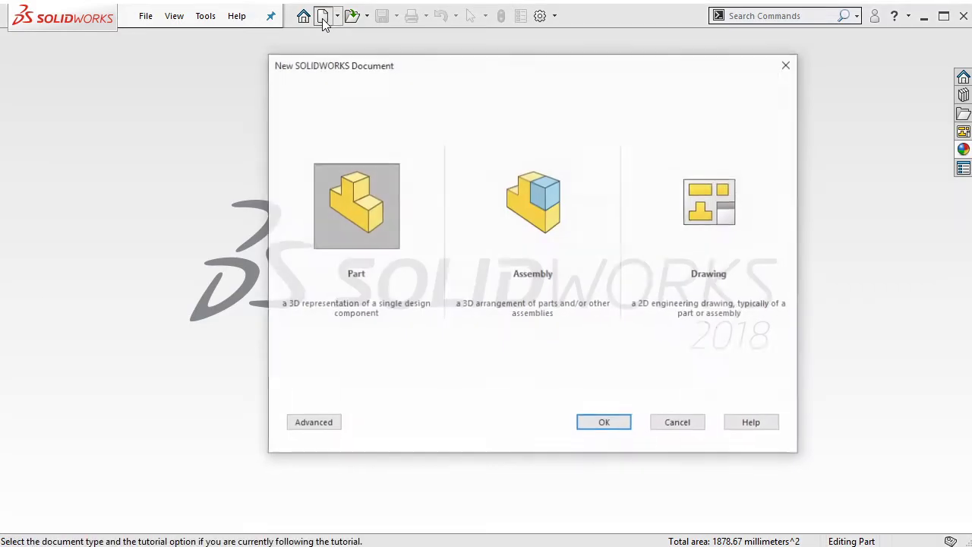
pyautogui.click(591, 430)
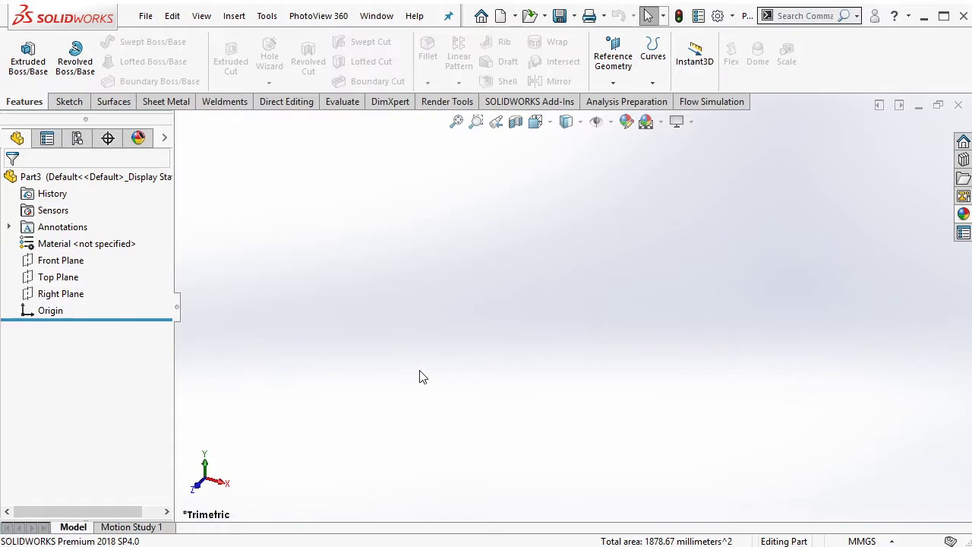
pyautogui.click(74, 261)
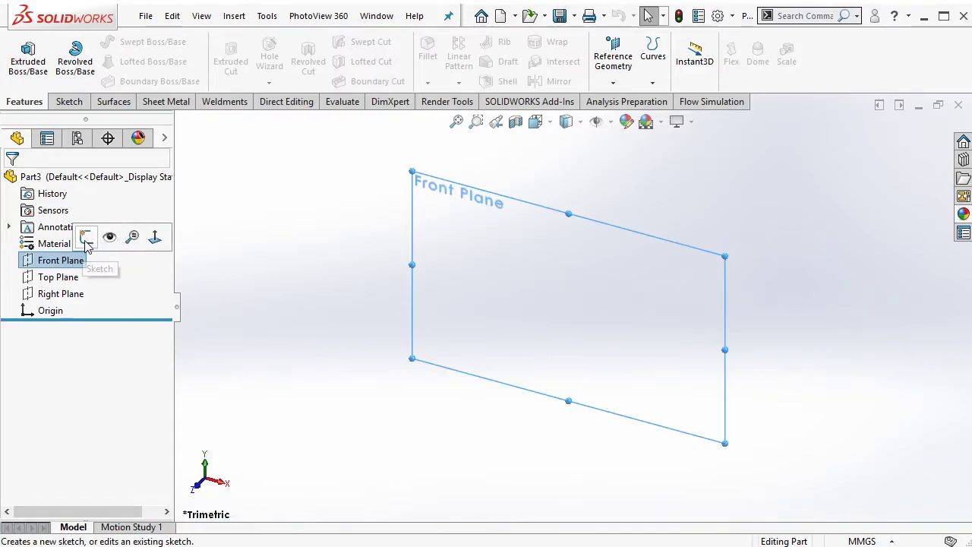
pyautogui.click(84, 235)
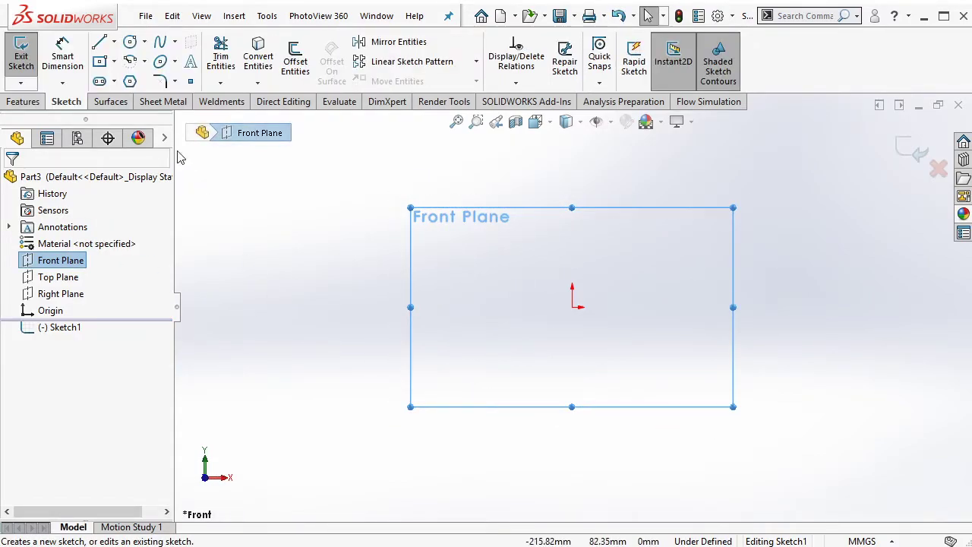
pyautogui.click(100, 61)
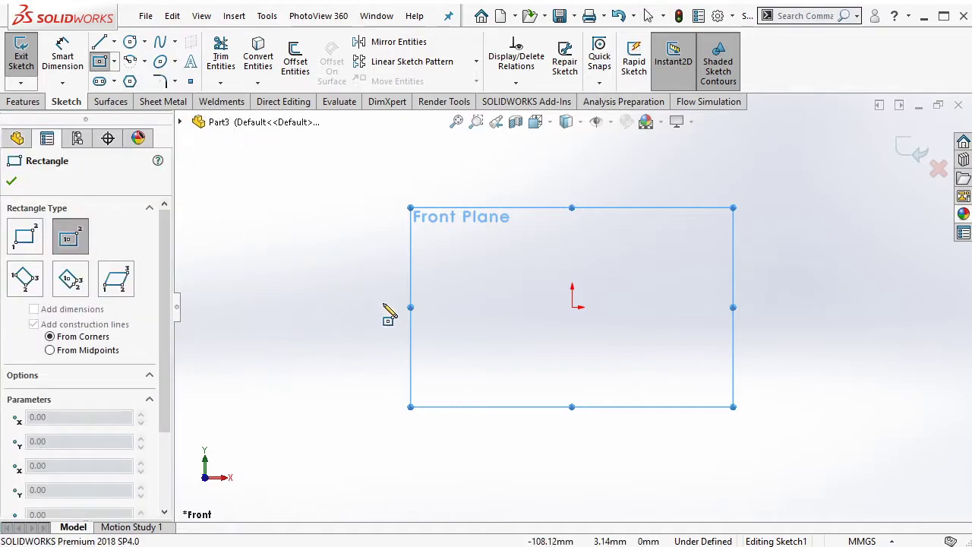
pyautogui.click(572, 307)
pyautogui.click(762, 427)
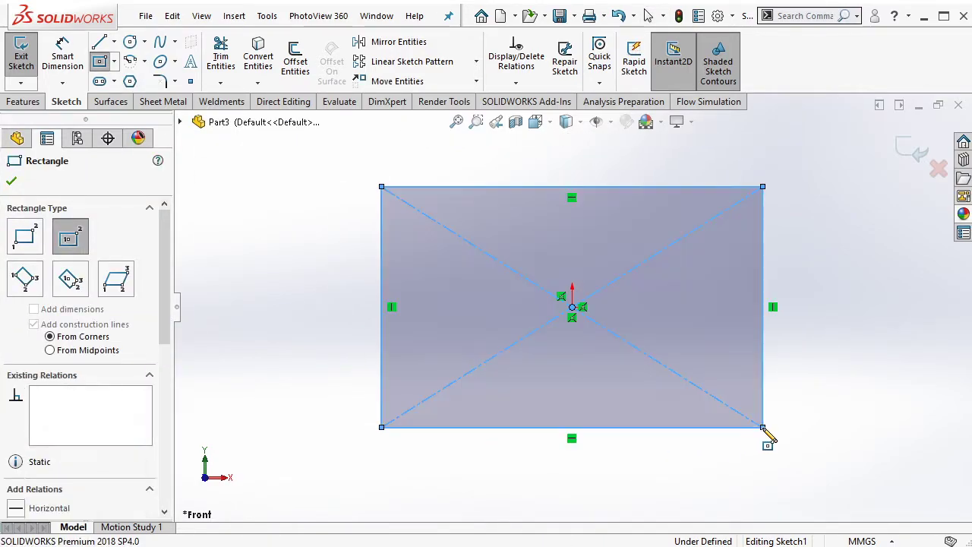
pyautogui.press('Escape')
# - Dimension the rectangle 200 mm wide and 120 mm high
pyautogui.click(62, 55)
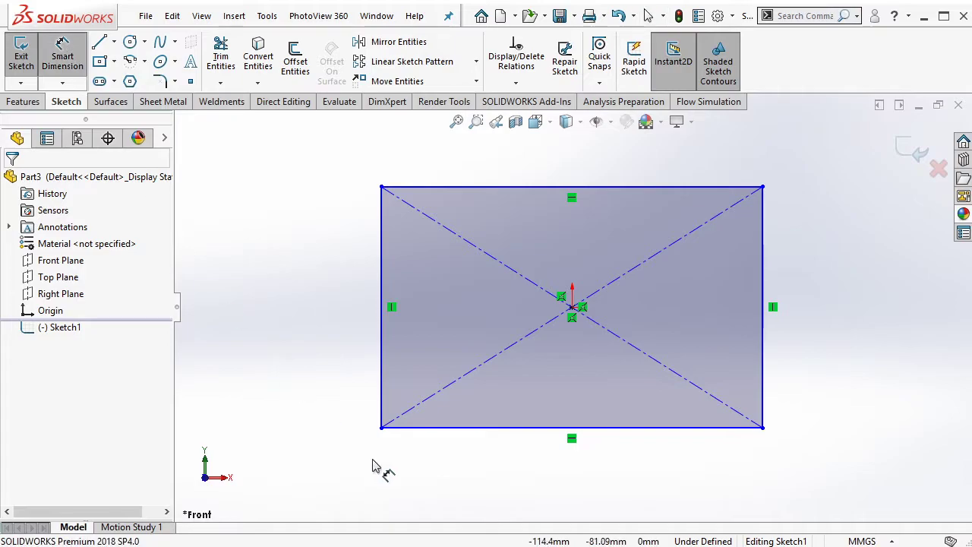
pyautogui.click(456, 427)
pyautogui.click(462, 454)
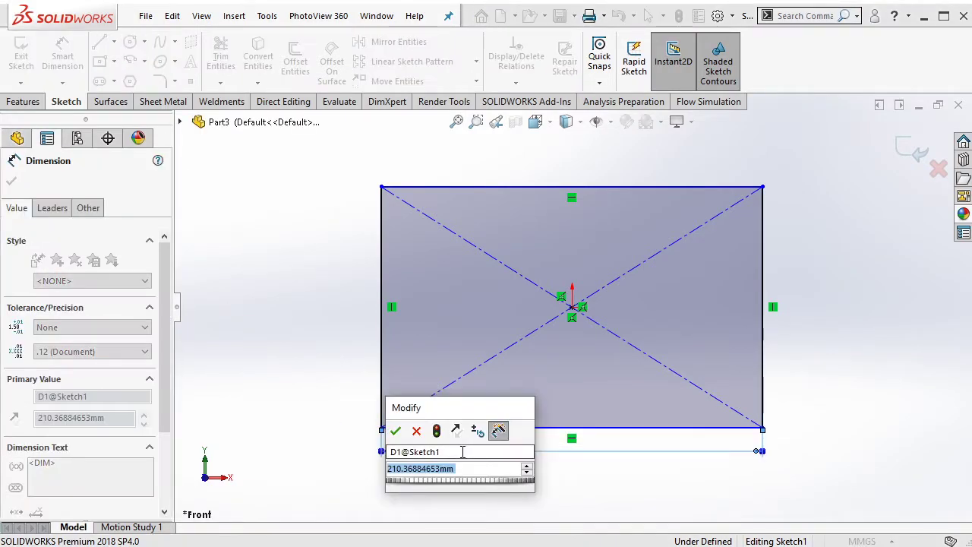
pyautogui.write('200')
pyautogui.press('Return')
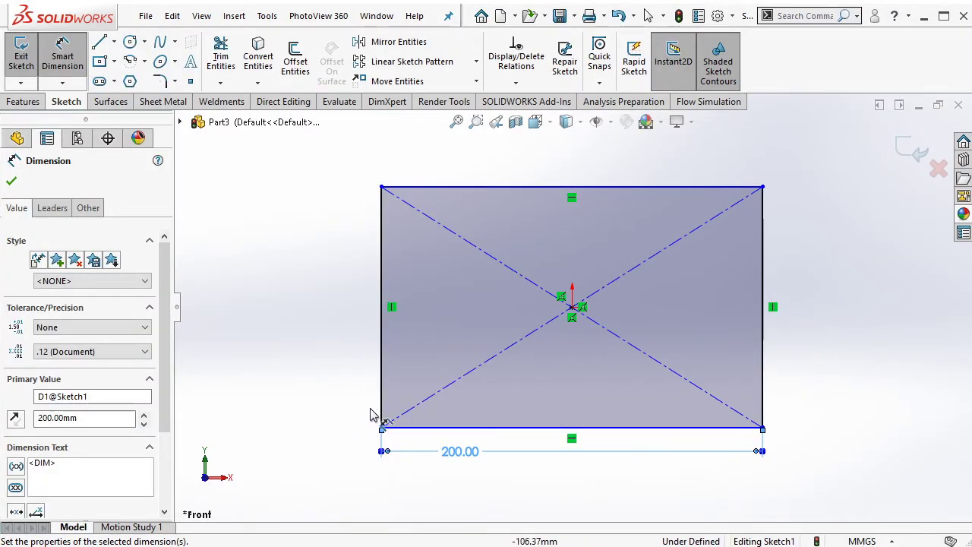
pyautogui.click(379, 406)
pyautogui.click(368, 402)
pyautogui.write('120')
pyautogui.press('Return')
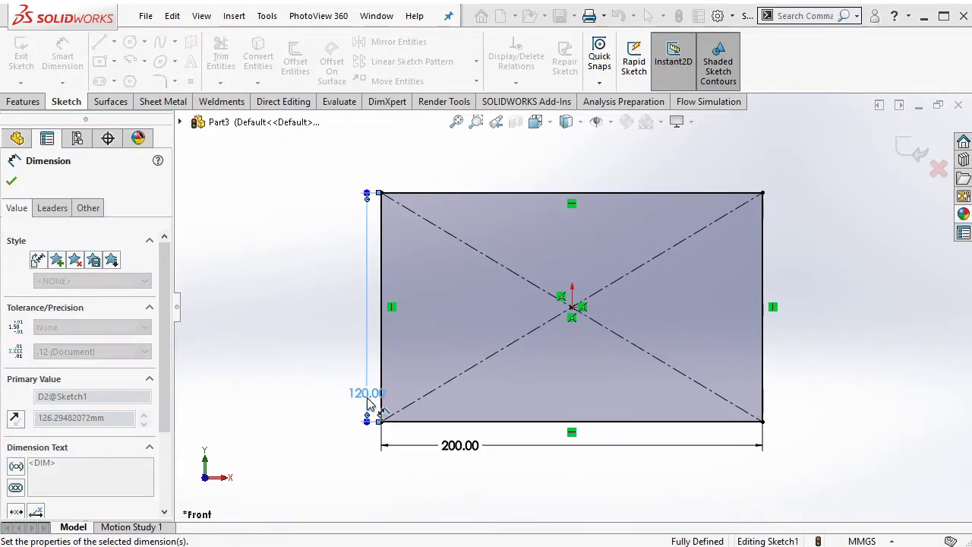
pyautogui.press('Escape')
pyautogui.moveTo(505, 358)
pyautogui.mouseDown(button='middle')
pyautogui.moveTo(502, 228)
pyautogui.moveTo(466, 187)
pyautogui.mouseUp(button='middle')
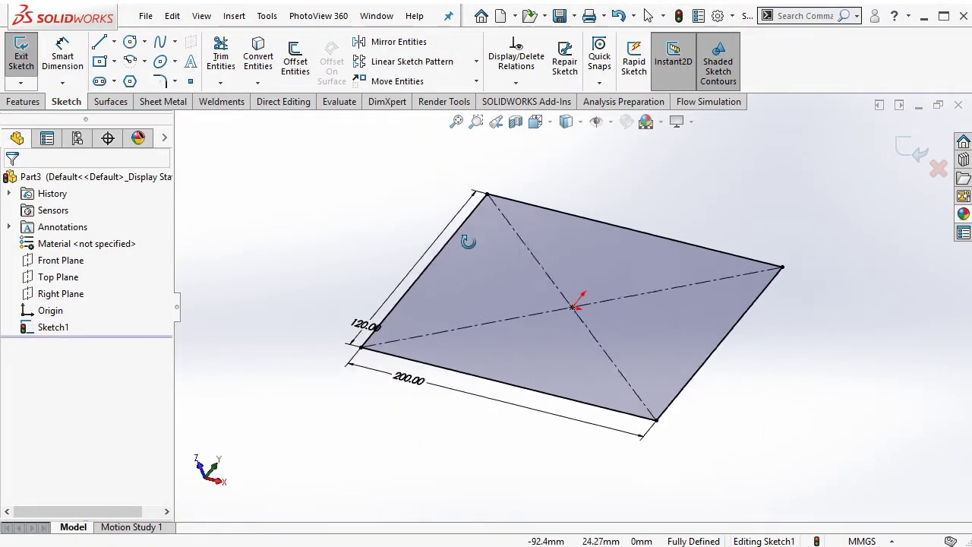
# - Extrude the rectangle 15 mm into a plate
pyautogui.click(22, 101)
pyautogui.click(28, 61)
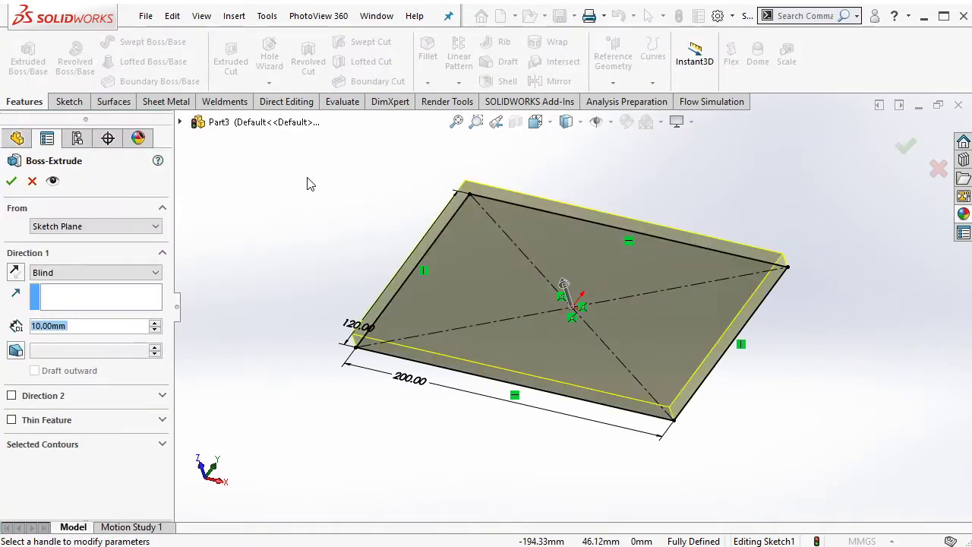
pyautogui.write('15')
pyautogui.press('Return')
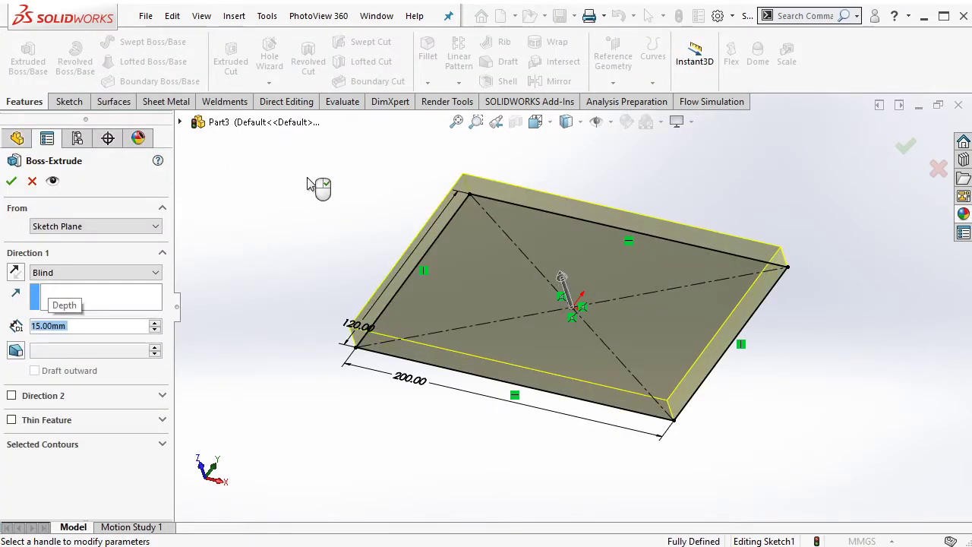
pyautogui.rightClick(307, 184)
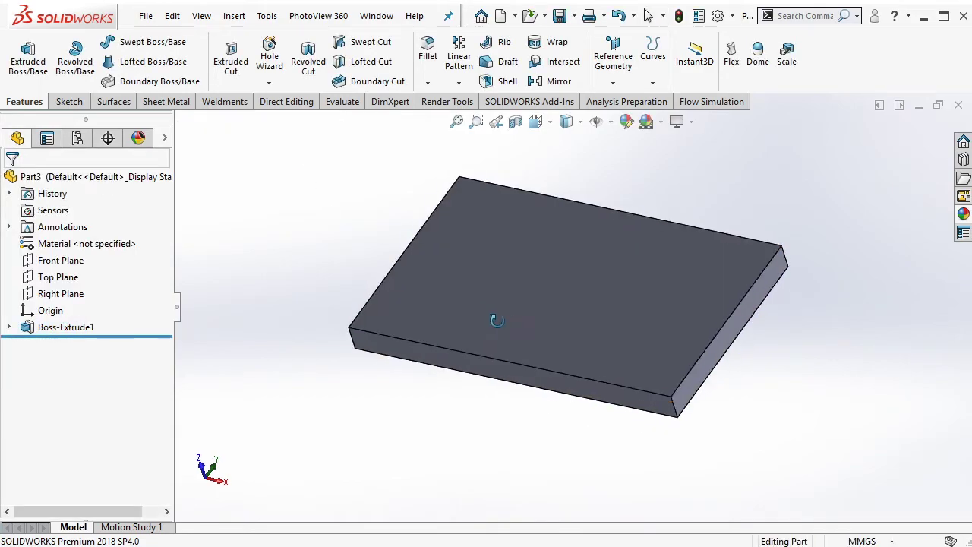
# - Sketch a center rectangle from the origin on the plate's top face
pyautogui.click(553, 285)
pyautogui.click(618, 239)
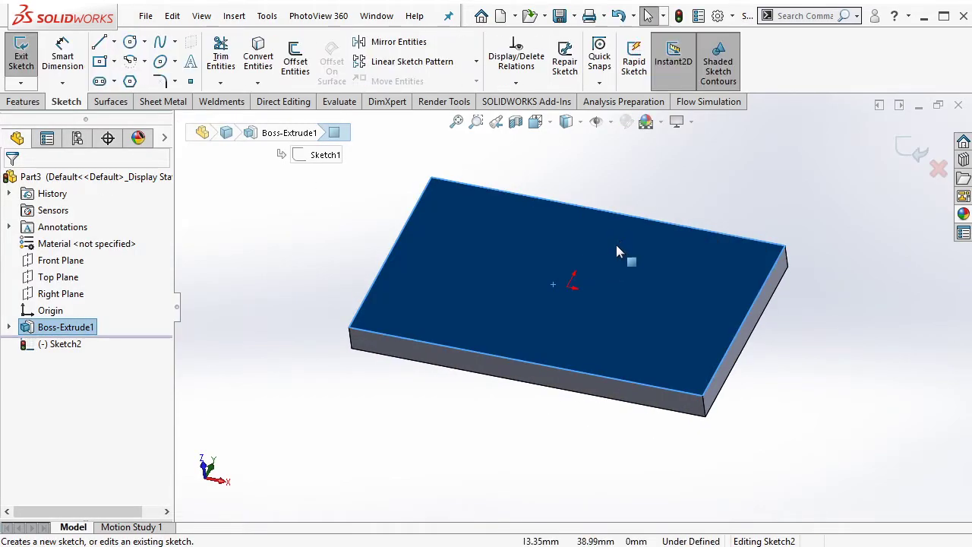
pyautogui.click(100, 61)
pyautogui.click(566, 287)
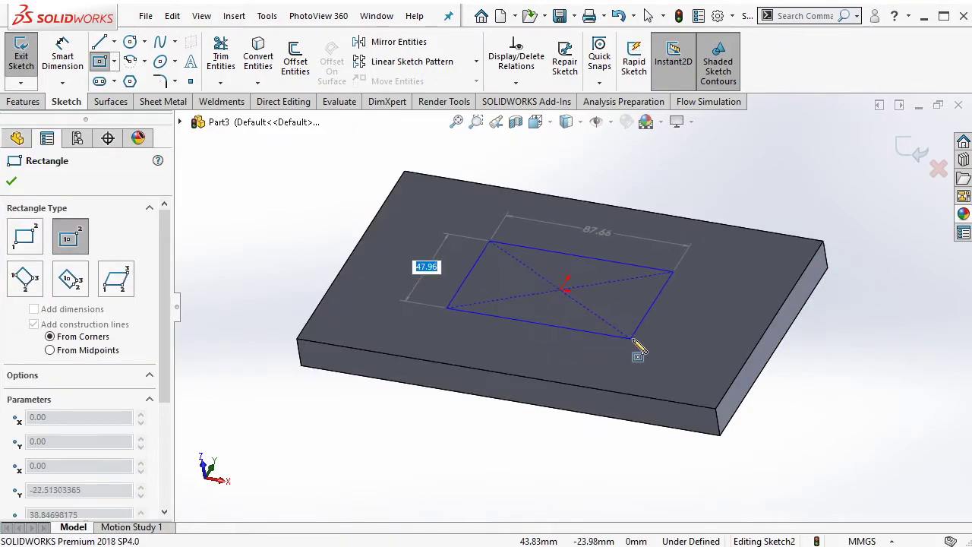
pyautogui.click(629, 334)
pyautogui.press('Escape')
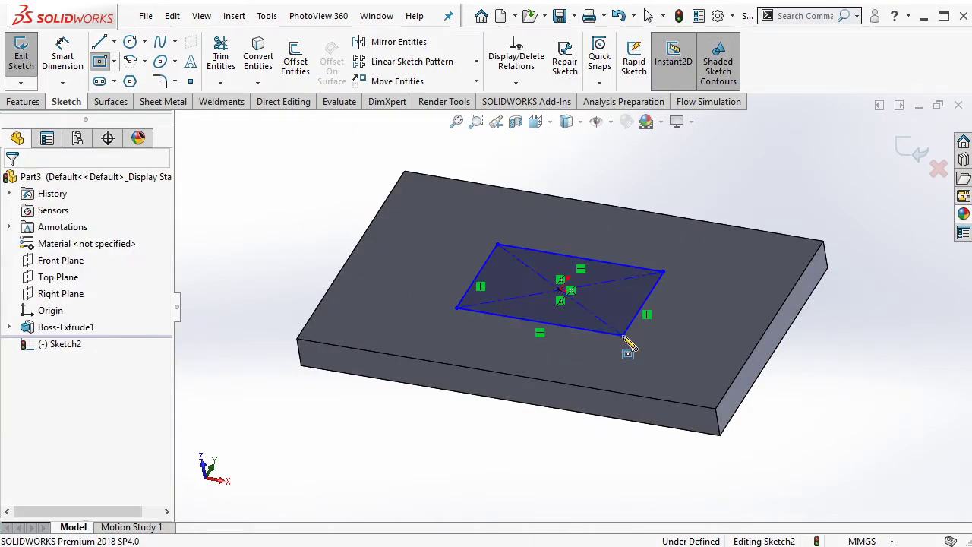
# - Dimension the small rectangle 70 mm by 45 mm and exit the sketch
pyautogui.click(63, 57)
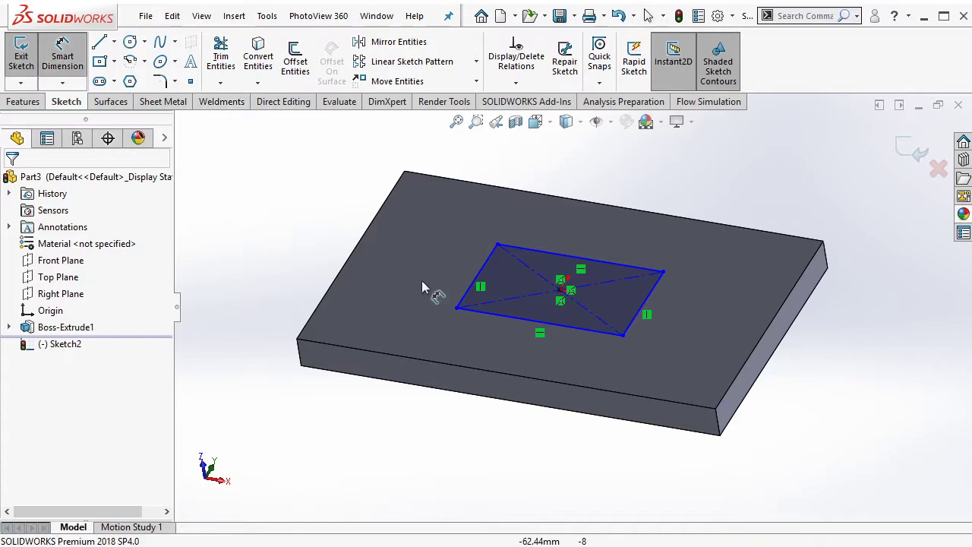
pyautogui.click(525, 319)
pyautogui.click(513, 339)
pyautogui.write('70')
pyautogui.press('Return')
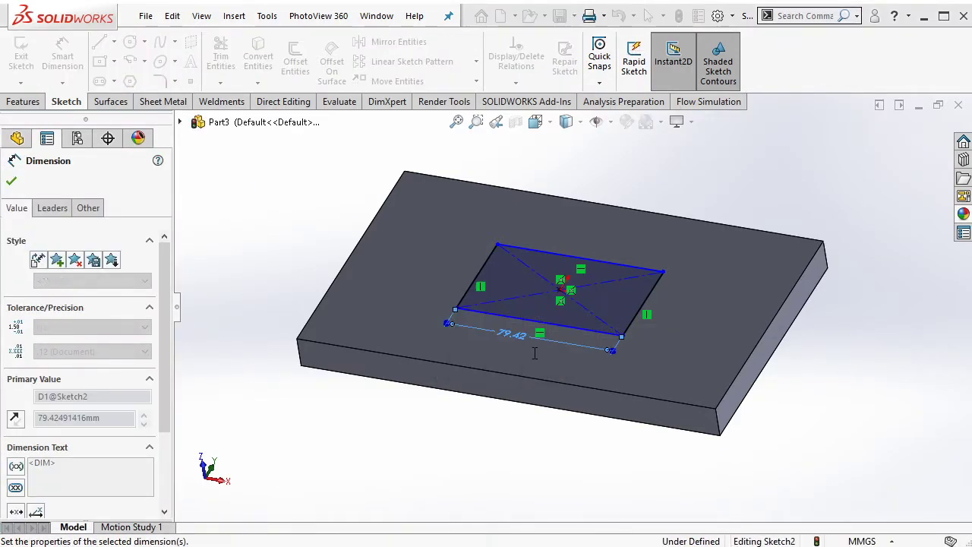
pyautogui.click(485, 281)
pyautogui.click(463, 271)
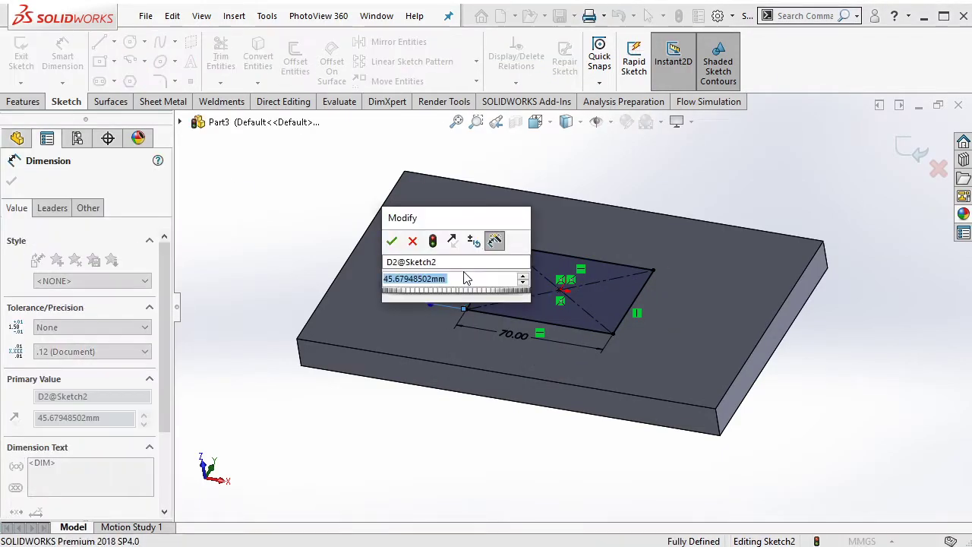
pyautogui.write('45')
pyautogui.press('Return')
pyautogui.press('Escape')
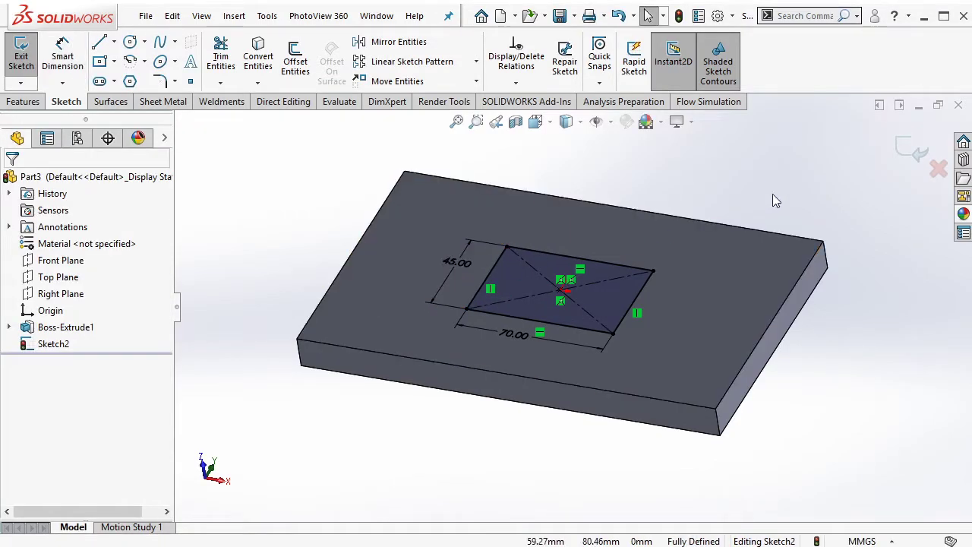
pyautogui.click(908, 152)
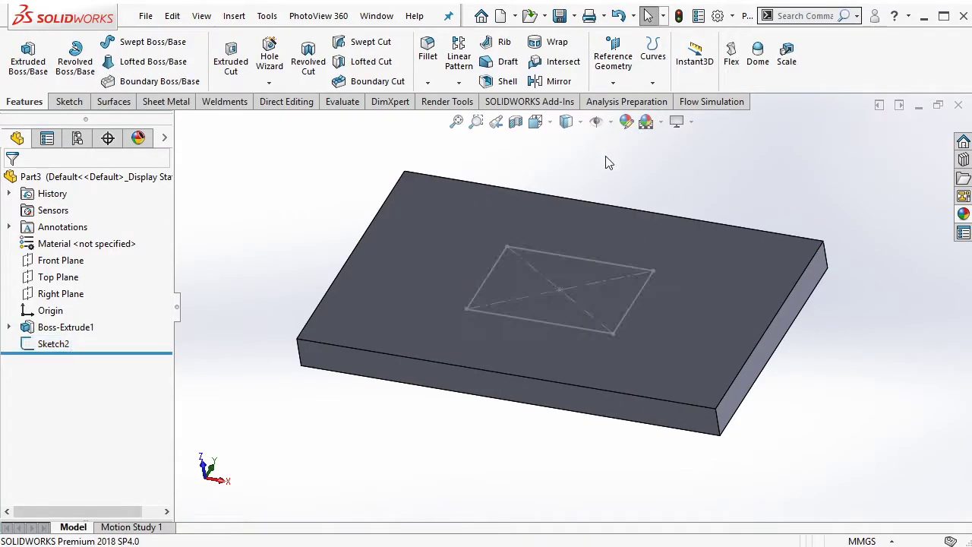
# - Set up a Hole Wizard counterbore for M6 socket head cap screws, Through All
pyautogui.click(259, 53)
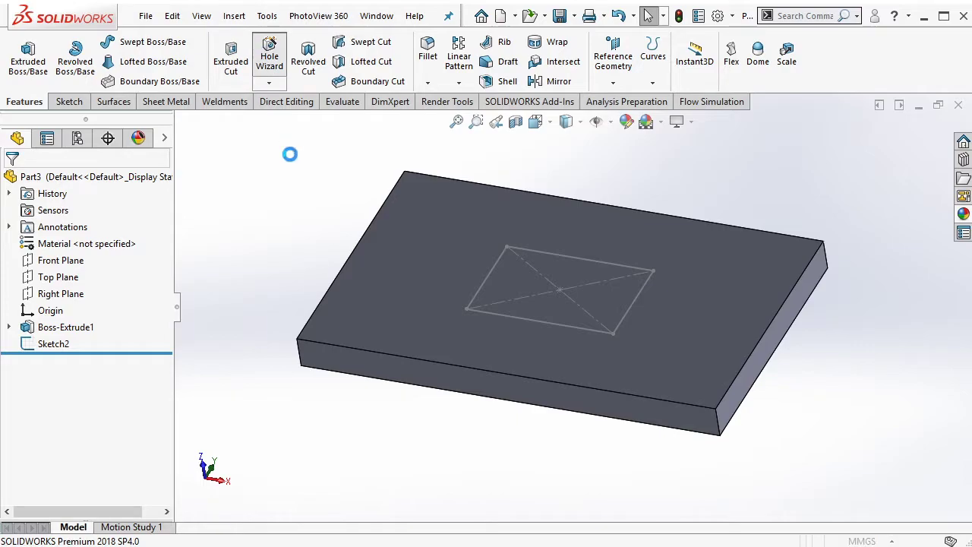
pyautogui.moveTo(164, 327); pyautogui.dragTo(155, 456)
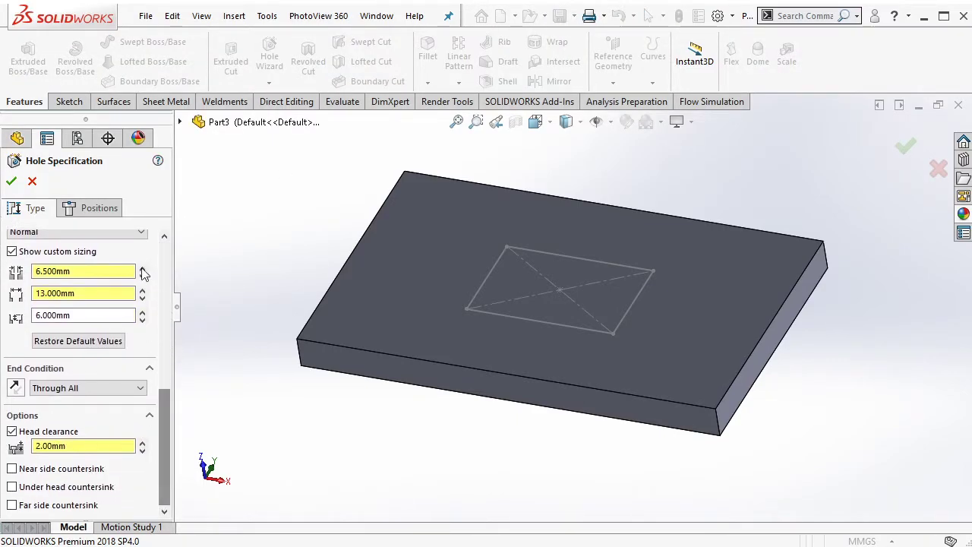
pyautogui.click(100, 208)
# - Place the holes at the four corners of the 70 × 45 rectangle and confirm
pyautogui.click(104, 340)
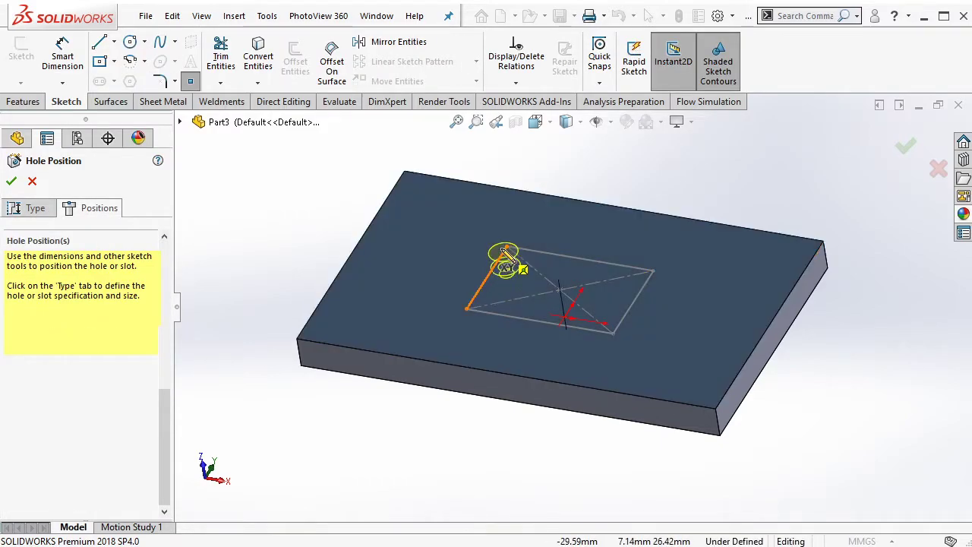
pyautogui.click(507, 248)
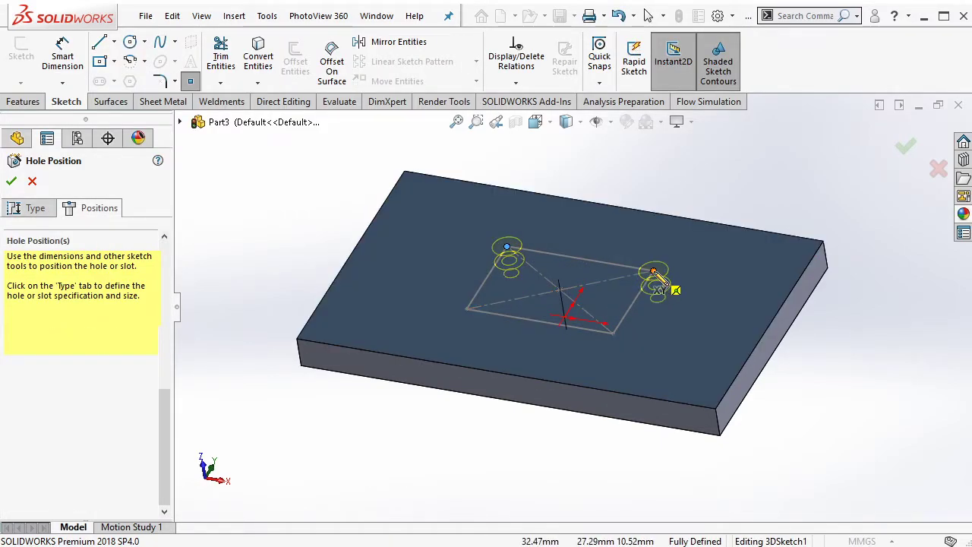
pyautogui.click(653, 271)
pyautogui.click(614, 332)
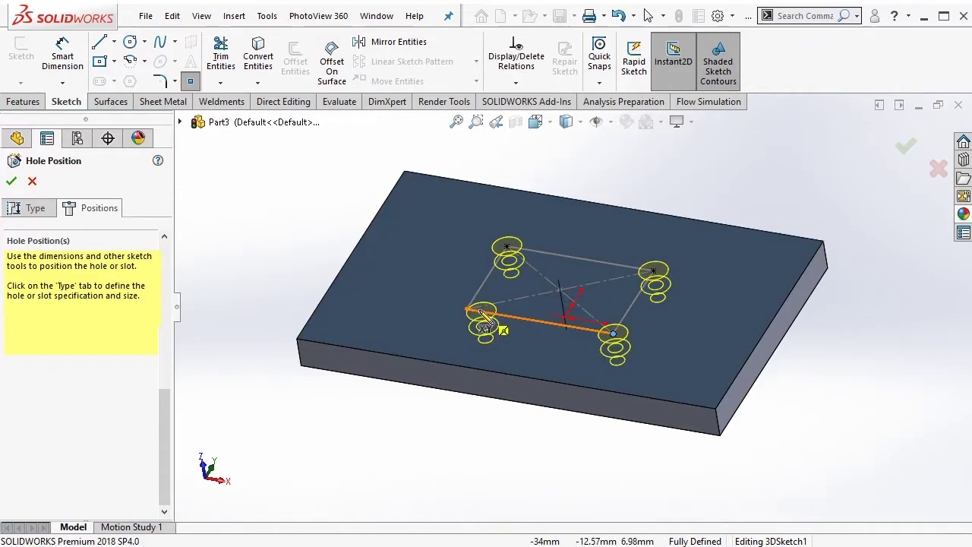
pyautogui.click(466, 308)
pyautogui.click(905, 146)
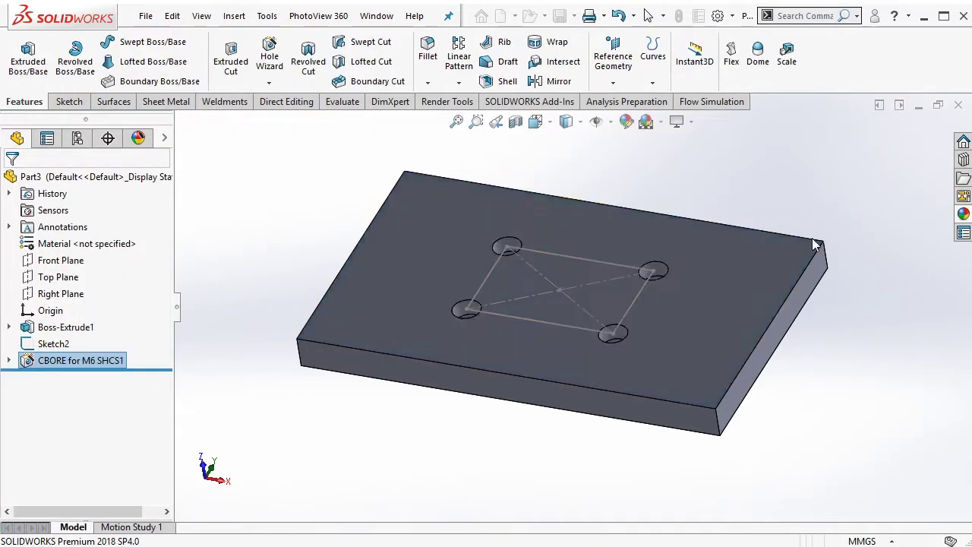
pyautogui.click(606, 260)
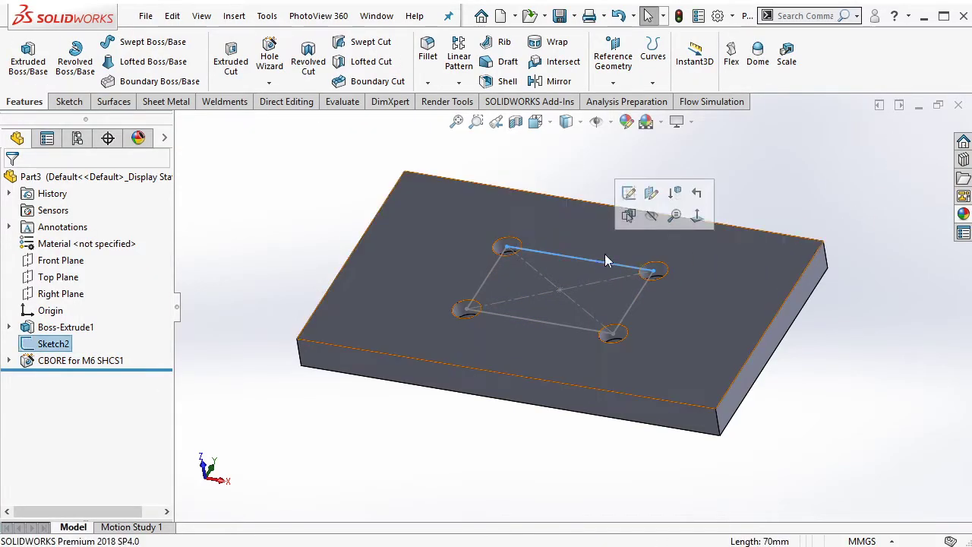
# - Add a spot light to the scene and position it left of the plate
pyautogui.click(144, 142)
pyautogui.click(52, 159)
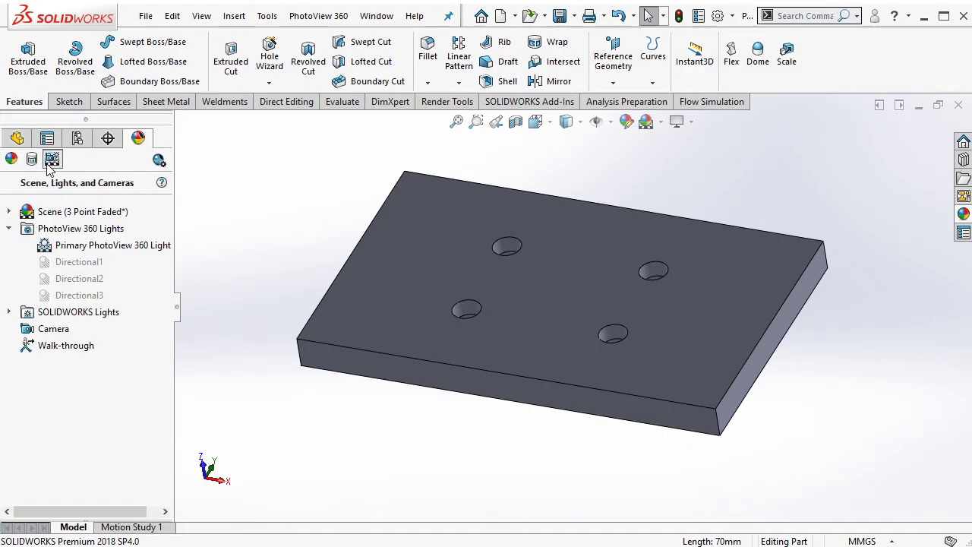
pyautogui.click(8, 312)
pyautogui.rightClick(61, 380)
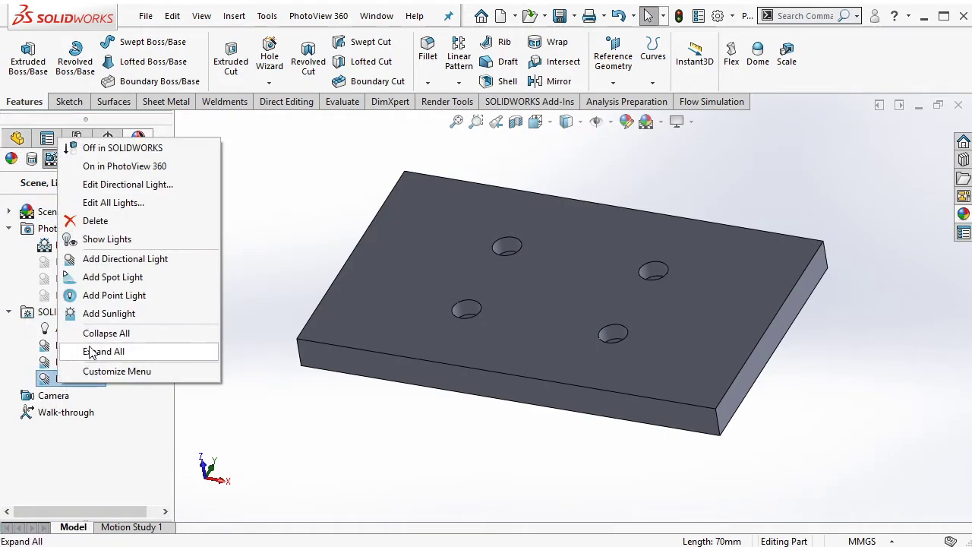
pyautogui.click(131, 276)
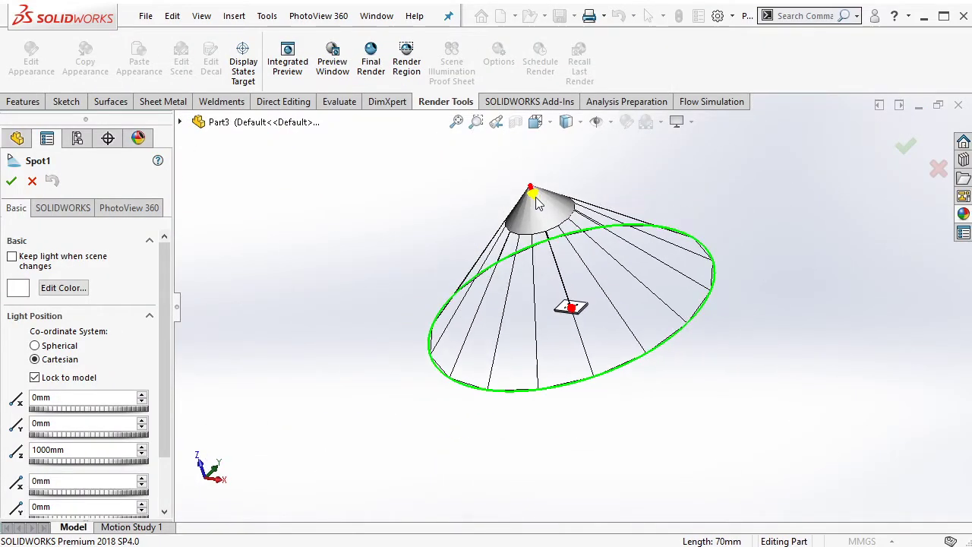
pyautogui.moveTo(539, 203); pyautogui.dragTo(326, 287)
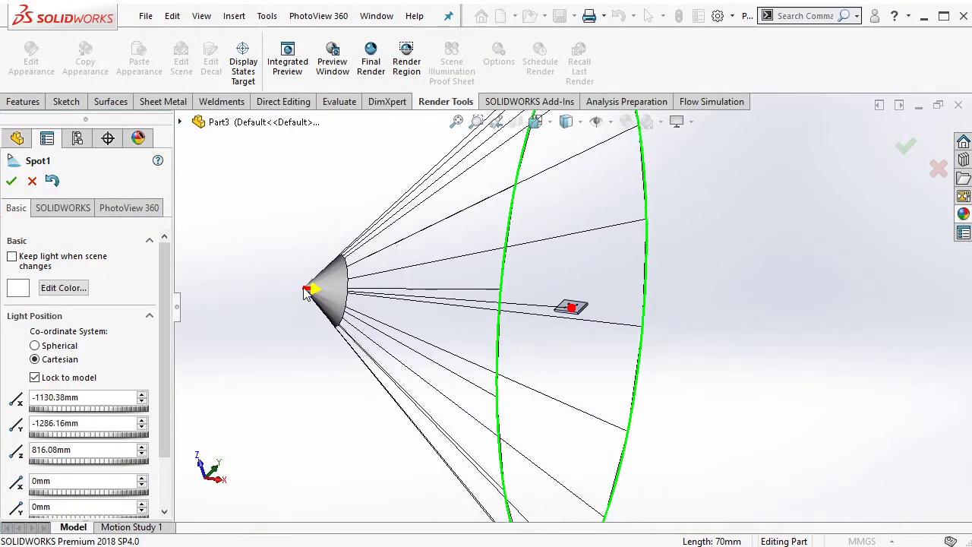
pyautogui.click(11, 180)
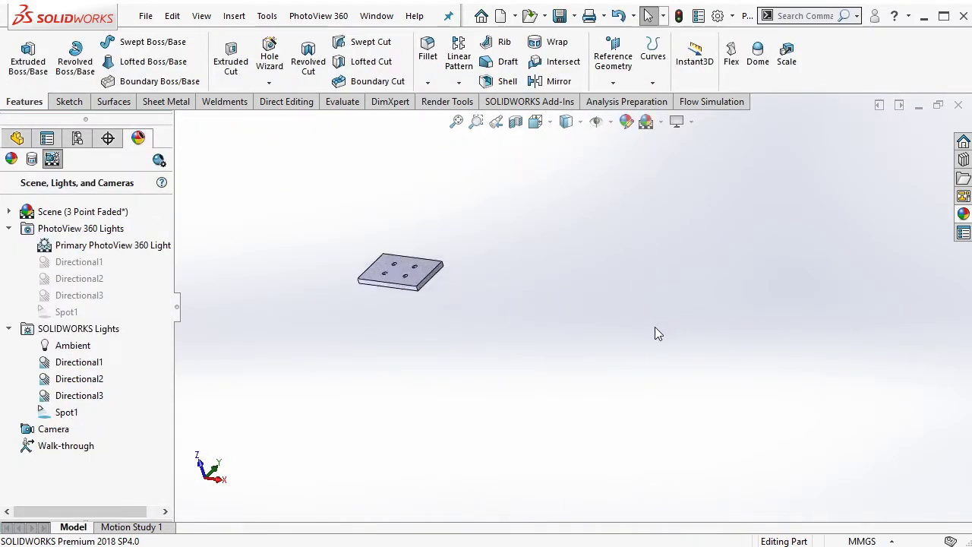
# - Return to the FeatureManager tree and tilt the plate toward a top view
pyautogui.click(17, 137)
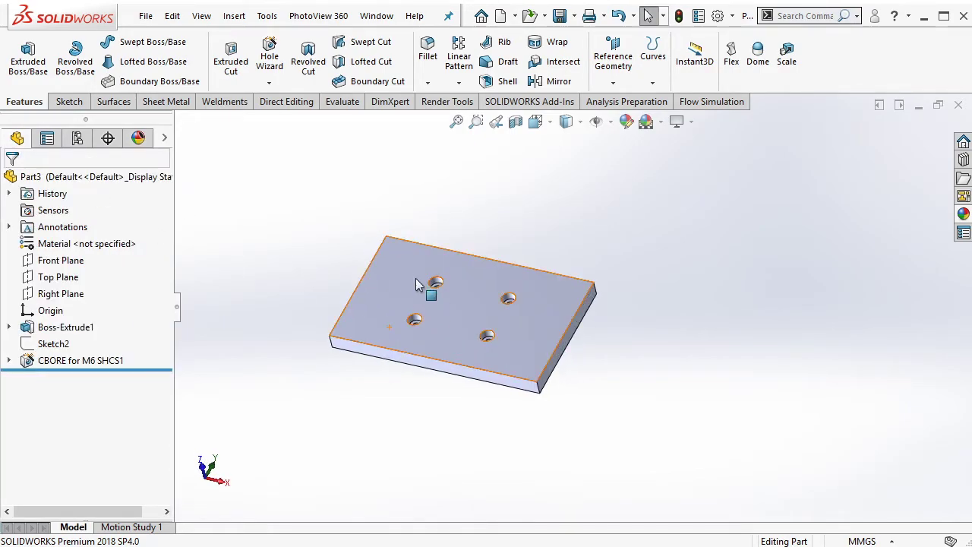
pyautogui.scroll(3, 425, 278)
pyautogui.moveTo(422, 330); pyautogui.dragTo(564, 342, button='middle')
pyautogui.write('We will try to ro')
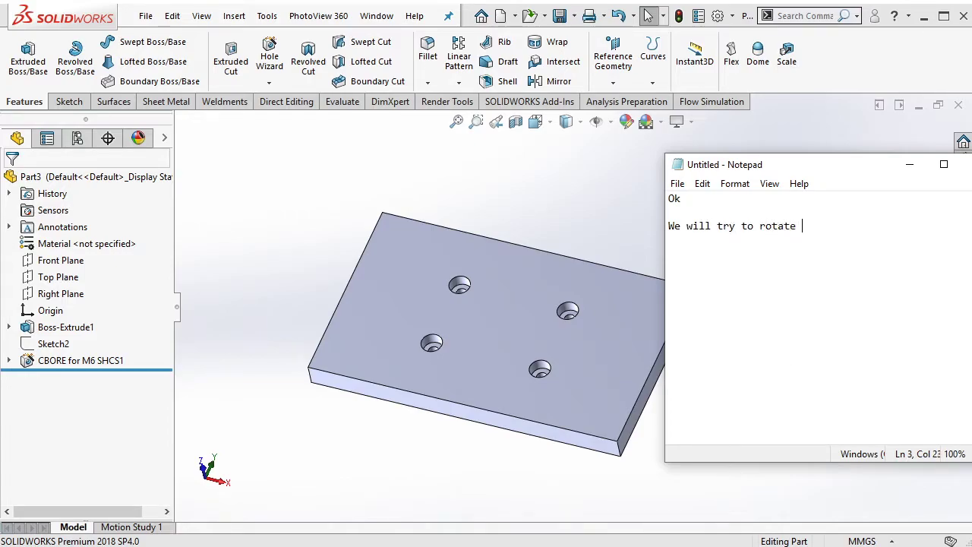
# - Clear the Notepad note about the 90° counterbore rotation and minimize Notepad
pyautogui.write('tate these')
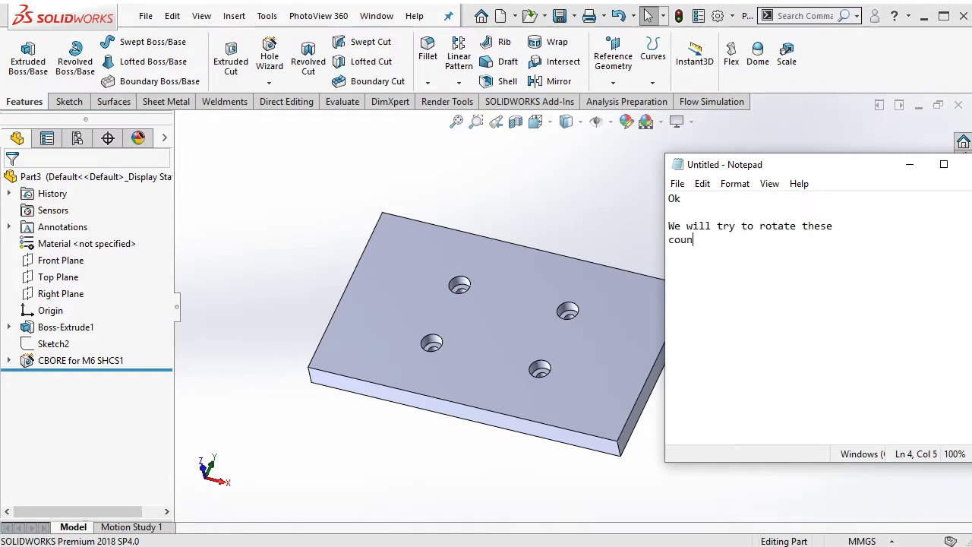
pyautogui.write('ore hole by')
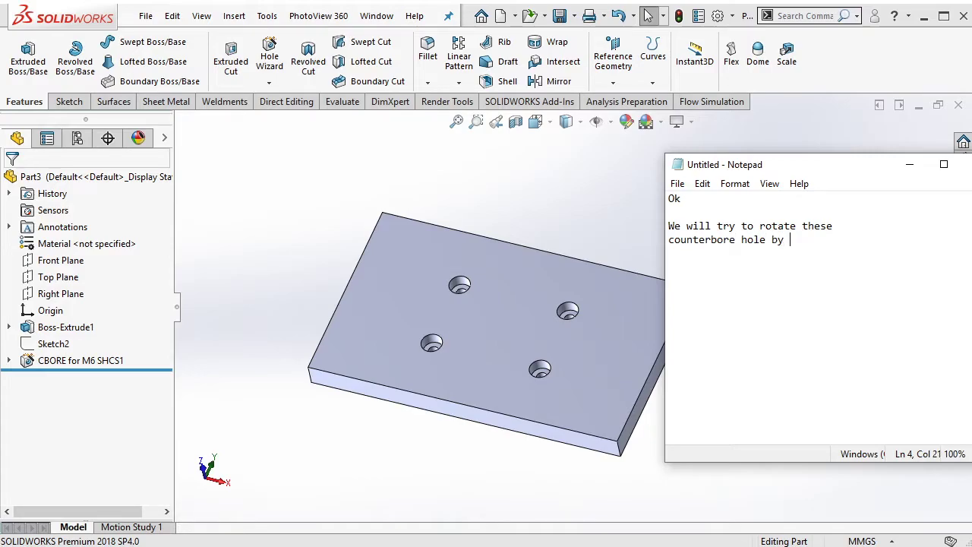
pyautogui.write('egree')
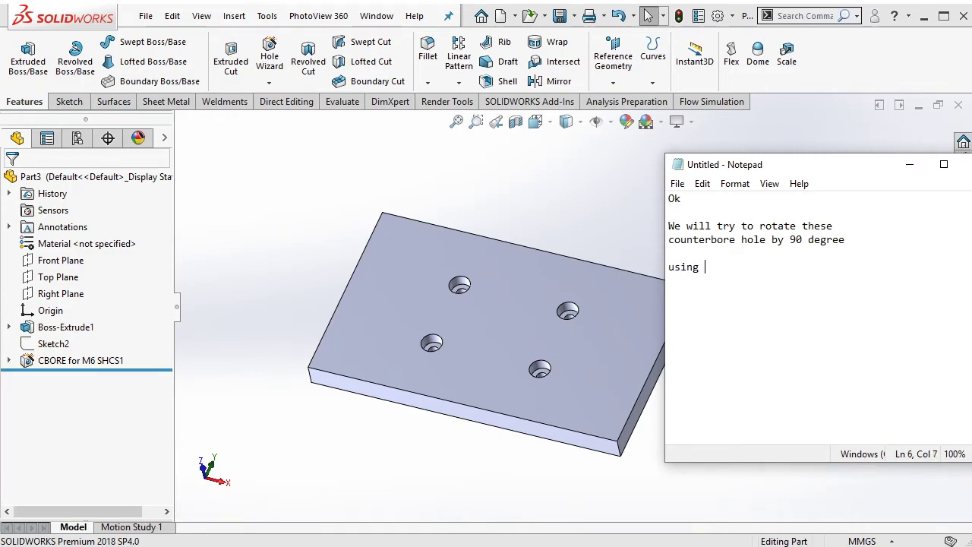
pyautogui.write('direct editing - move face')
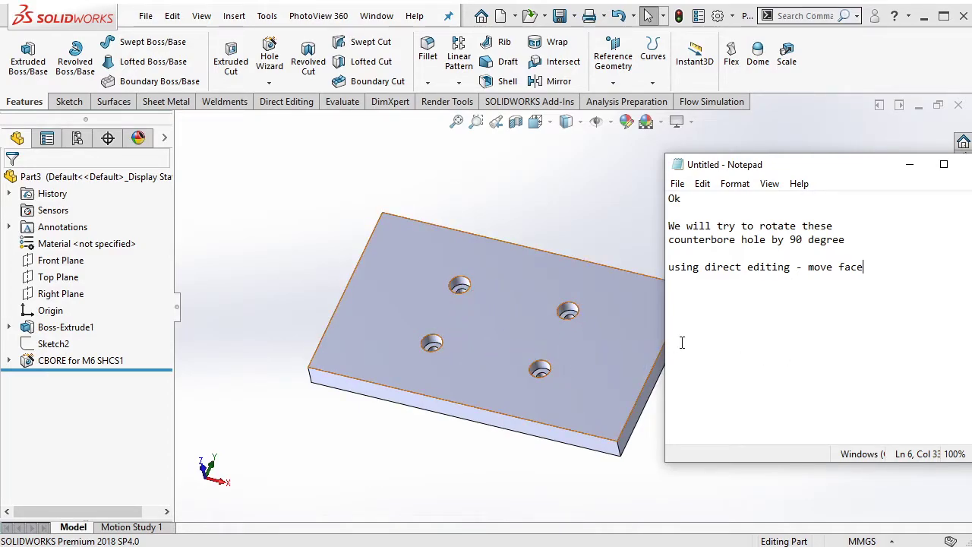
pyautogui.hotkey('ctrl', 'a')
pyautogui.press('Delete')
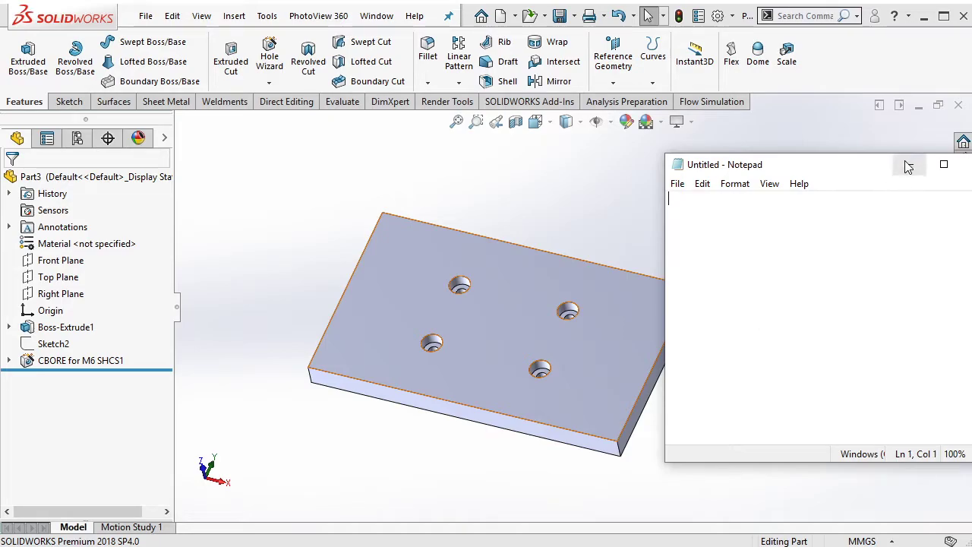
pyautogui.click(909, 164)
# - Start a new 3D sketch from the Sketch tab
pyautogui.scroll(-3, 482, 315)
pyautogui.scroll(-2, 479, 304)
pyautogui.scroll(2, 494, 312)
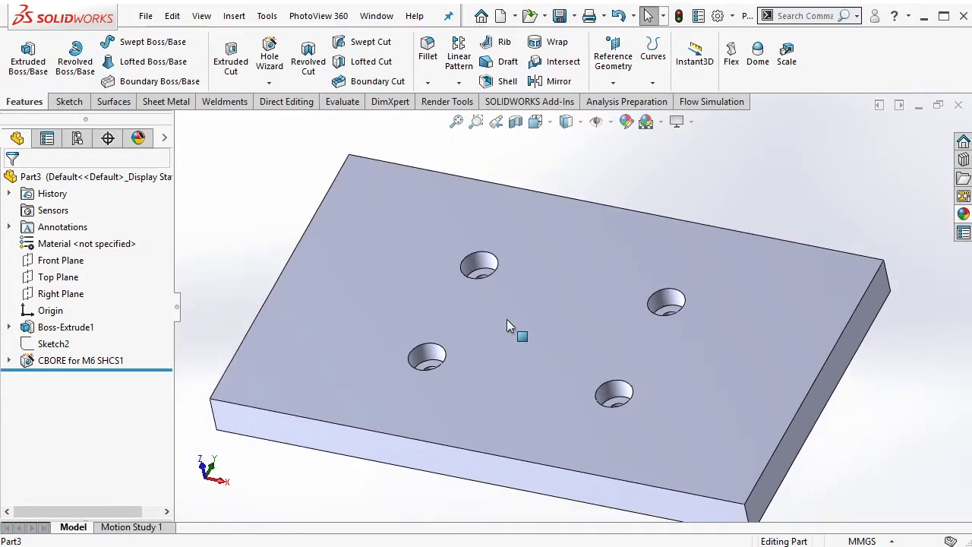
pyautogui.scroll(1, 507, 319)
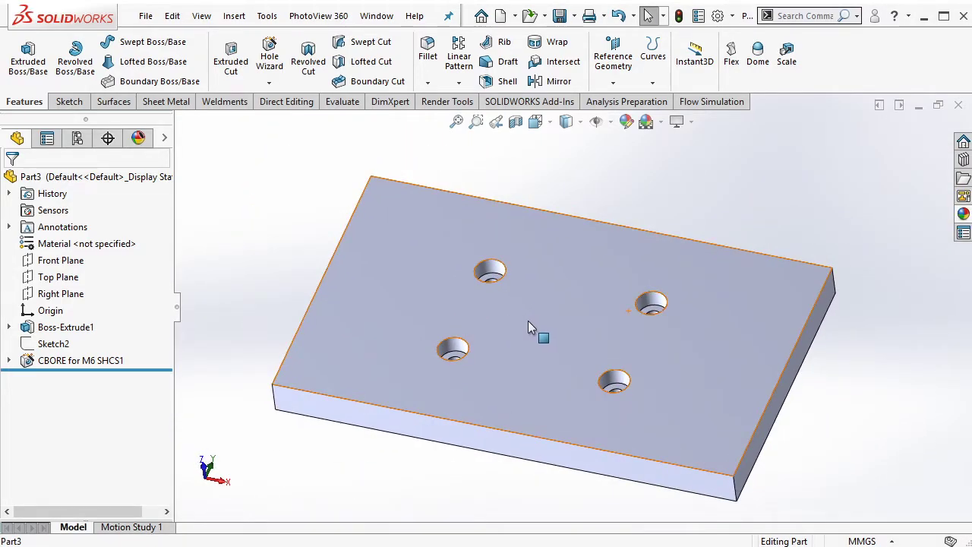
pyautogui.moveTo(528, 320); pyautogui.dragTo(525, 332, button='middle')
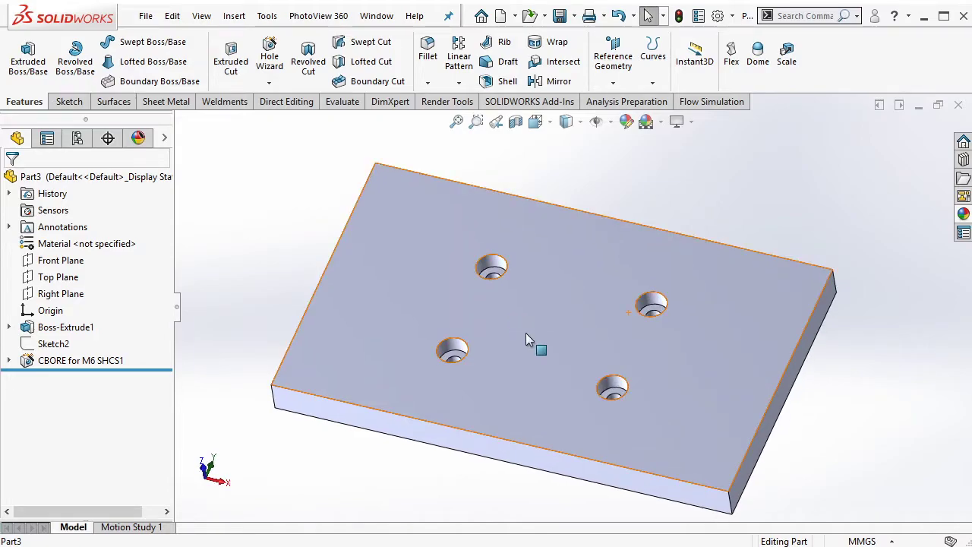
pyautogui.click(69, 102)
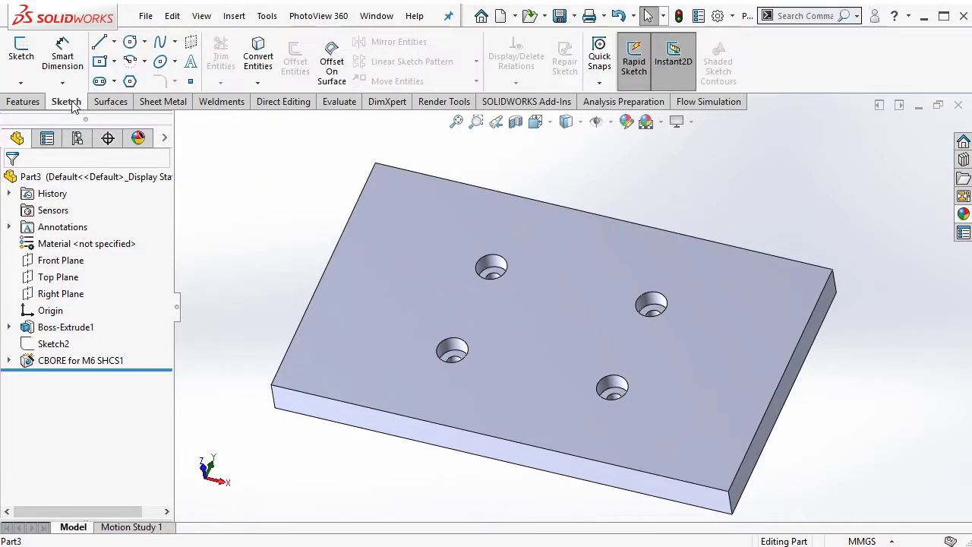
pyautogui.click(21, 82)
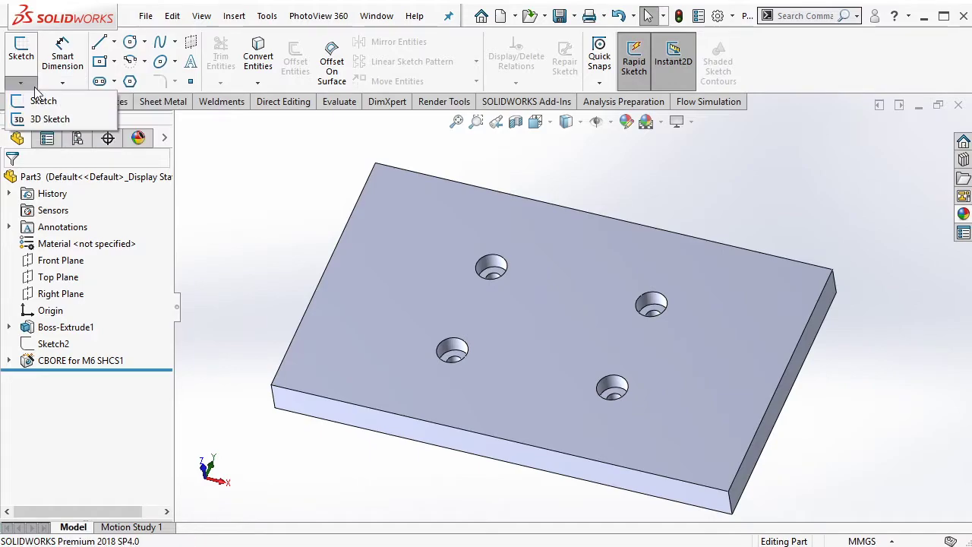
pyautogui.click(41, 119)
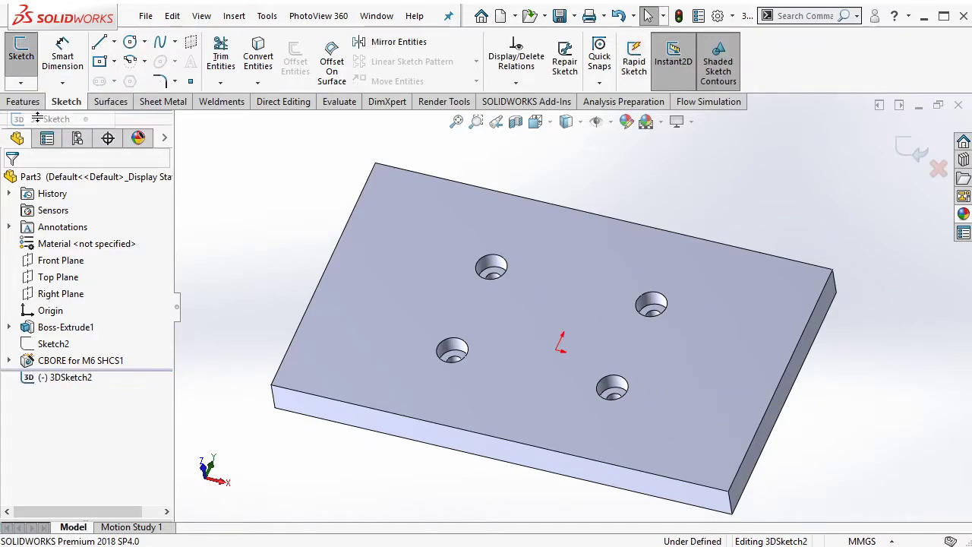
# - Draw a line from the upper-left hole centre to the lower-right hole centre
pyautogui.click(100, 43)
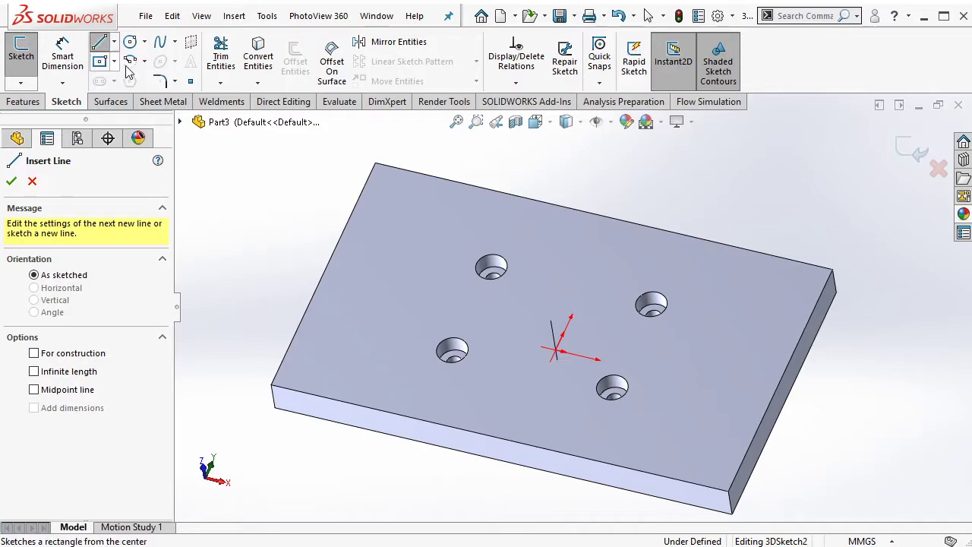
pyautogui.click(492, 270)
pyautogui.click(615, 393)
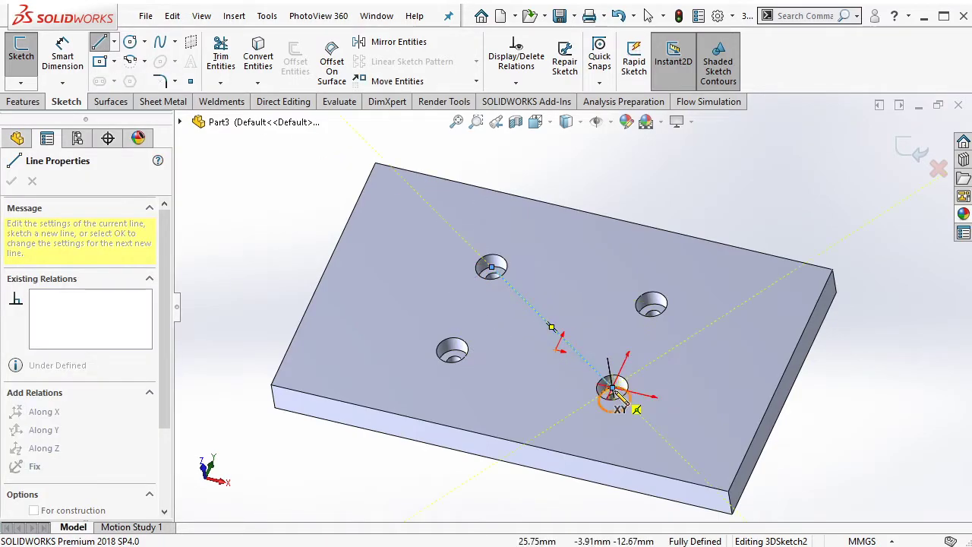
pyautogui.press('Escape')
pyautogui.moveTo(613, 361); pyautogui.dragTo(600, 334, button='middle')
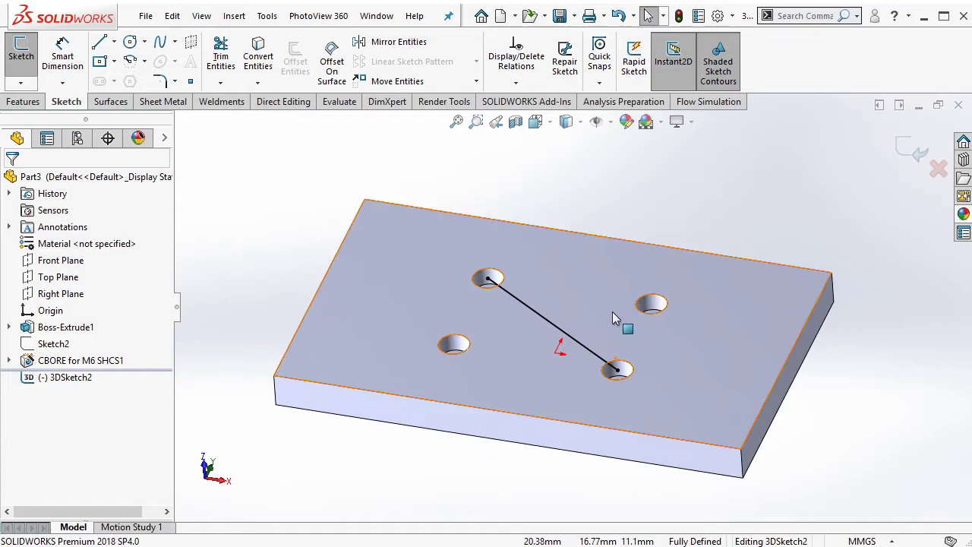
# - Draw a vertical line rising from the diagonal's midpoint to above the plate
pyautogui.click(99, 43)
pyautogui.click(561, 338)
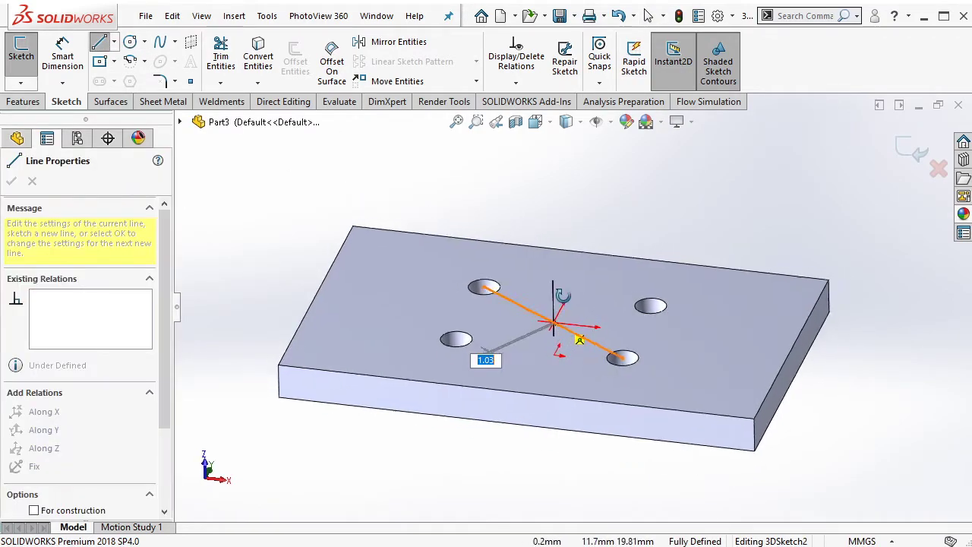
pyautogui.moveTo(585, 346); pyautogui.dragTo(596, 238, button='middle')
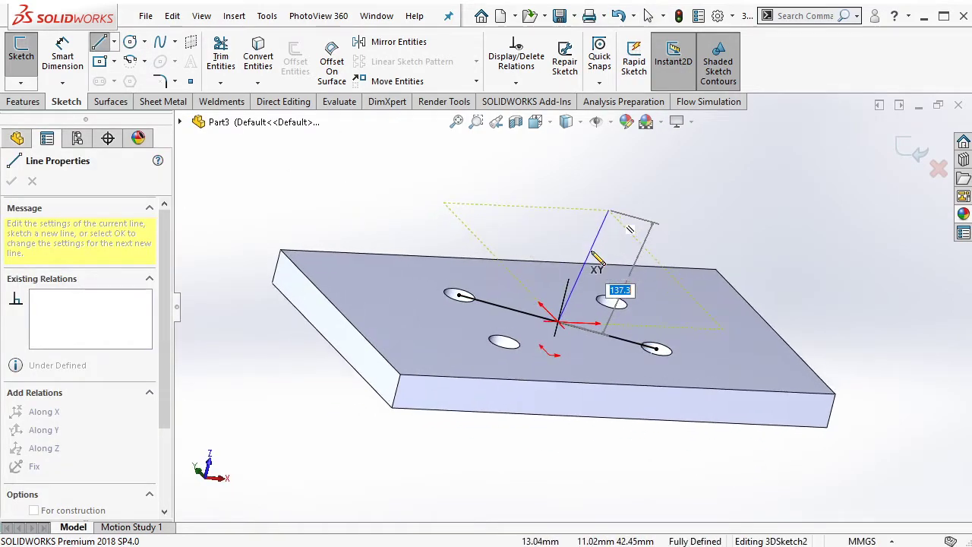
pyautogui.press('Tab')
pyautogui.press('Tab')
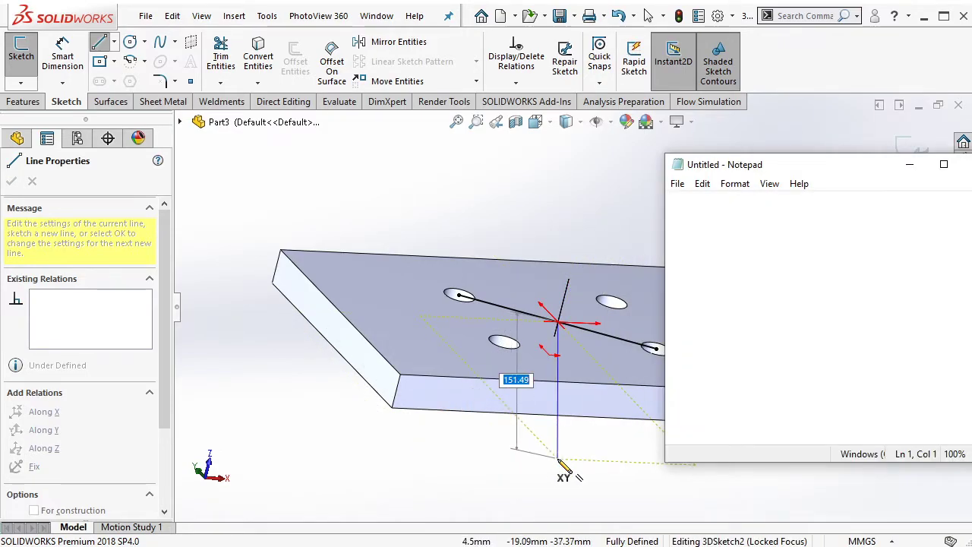
pyautogui.write('click TAB to change')
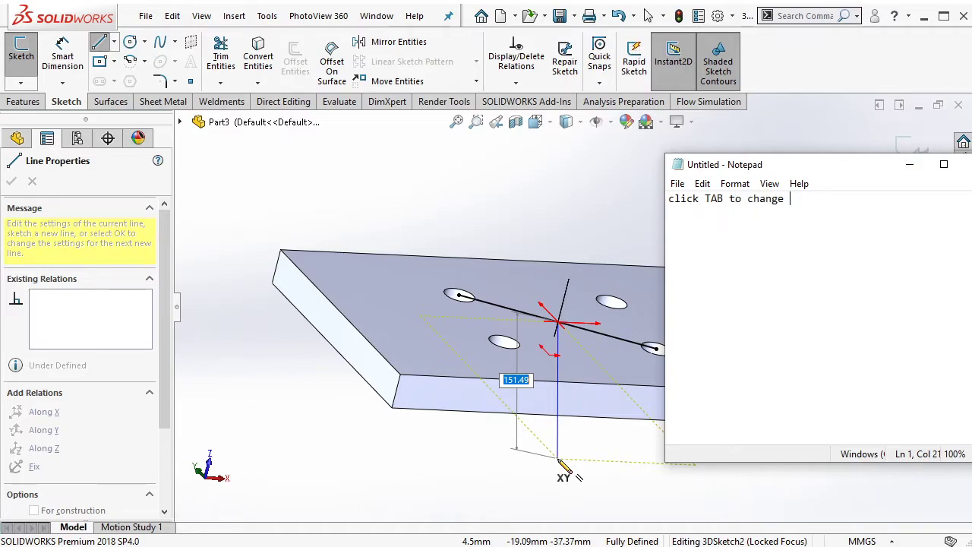
pyautogui.write('rection')
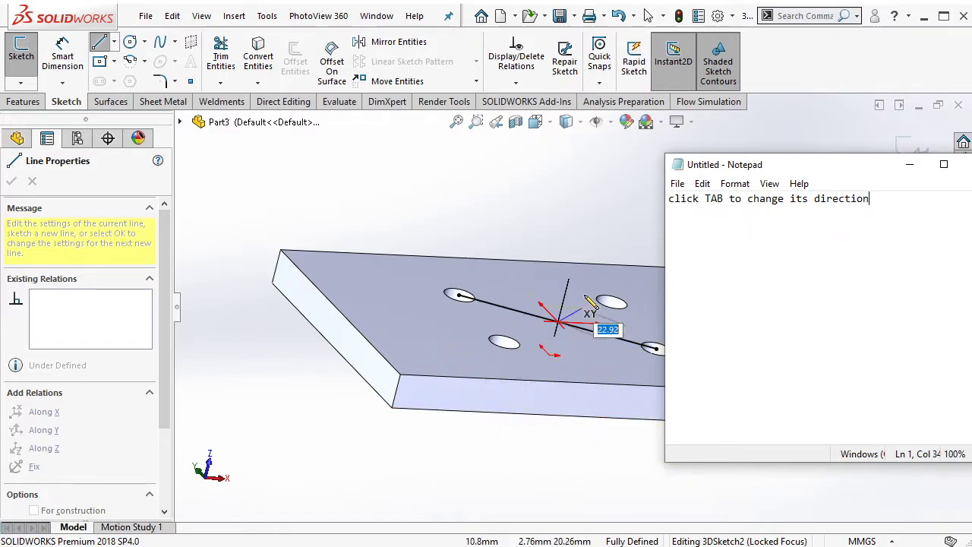
pyautogui.click(582, 247)
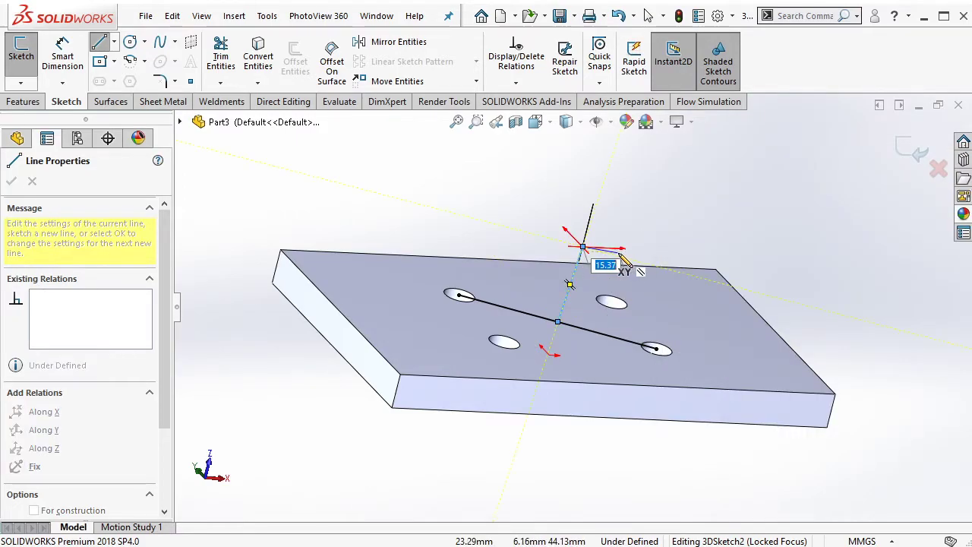
pyautogui.press('Escape')
pyautogui.click(569, 283)
pyautogui.press('Escape')
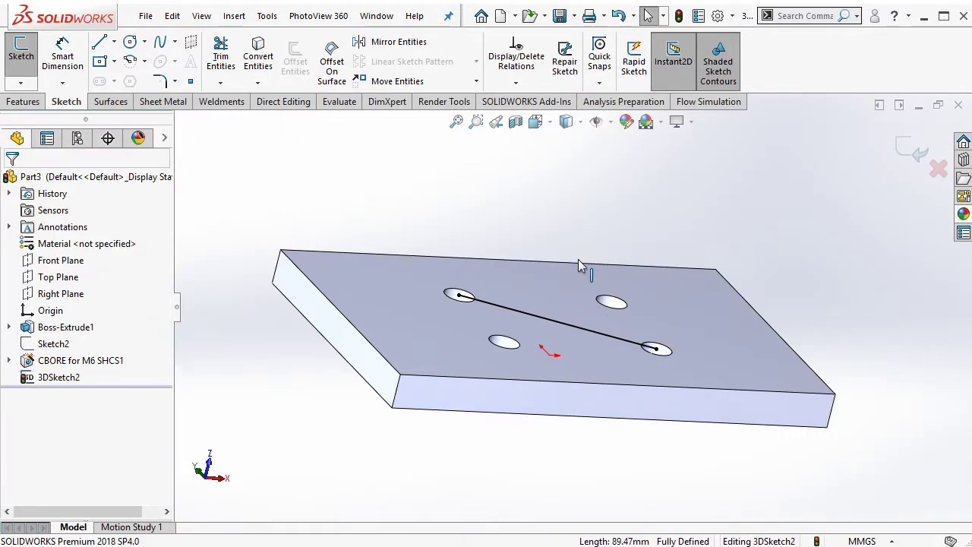
# - Draw another line from the diagonal's midpoint to a hole centre on the YZ plane
pyautogui.click(98, 41)
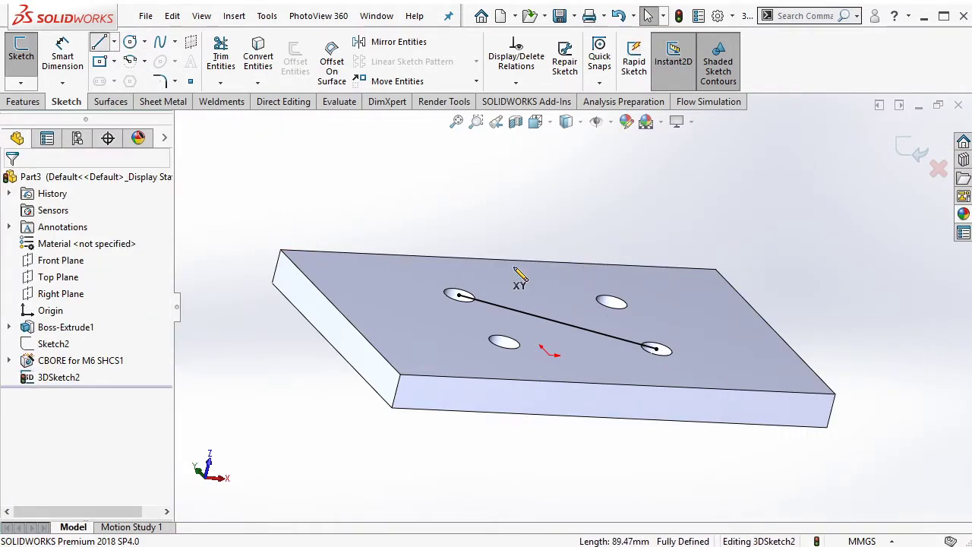
pyautogui.click(556, 322)
pyautogui.press('Tab')
pyautogui.press('Tab')
pyautogui.press('Tab')
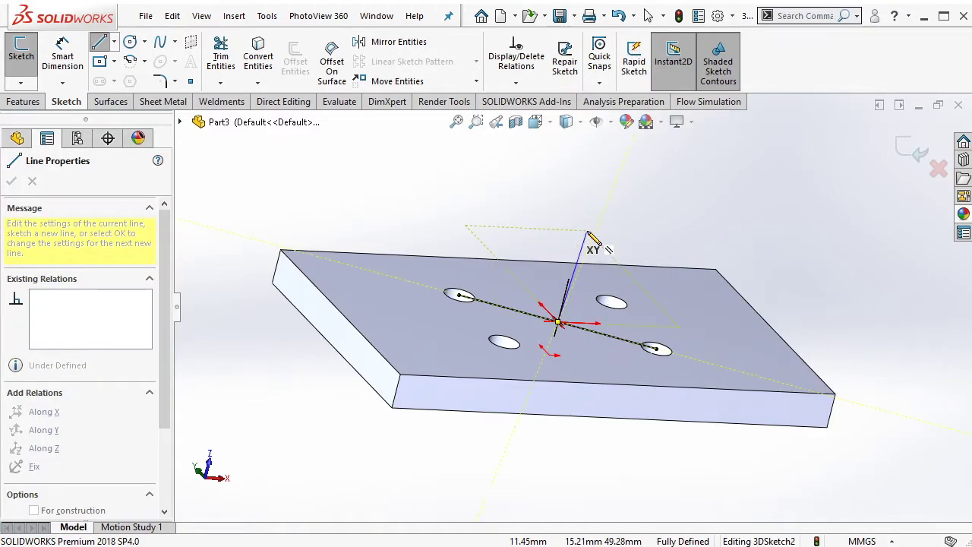
pyautogui.press('Tab')
pyautogui.moveTo(583, 190)
pyautogui.mouseDown(button='middle')
pyautogui.moveTo(529, 225)
pyautogui.moveTo(475, 217)
pyautogui.moveTo(541, 206)
pyautogui.moveTo(602, 275)
pyautogui.moveTo(640, 357)
pyautogui.mouseUp(button='middle')
pyautogui.press('Tab')
pyautogui.press('Tab')
pyautogui.click(534, 198)
pyautogui.press('Escape')
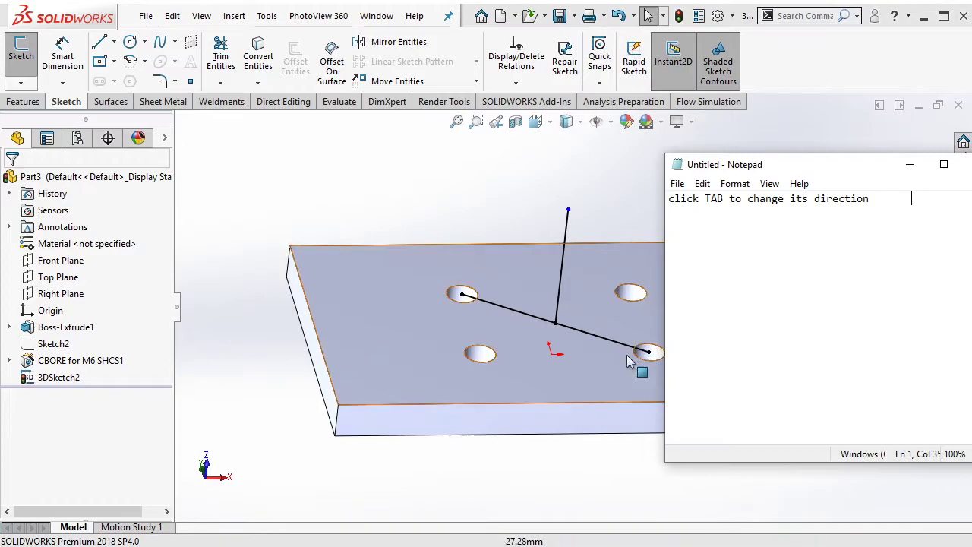
# - Erase the Notepad note about changing line direction and hide Notepad
pyautogui.hotkey('alt', 'Tab')
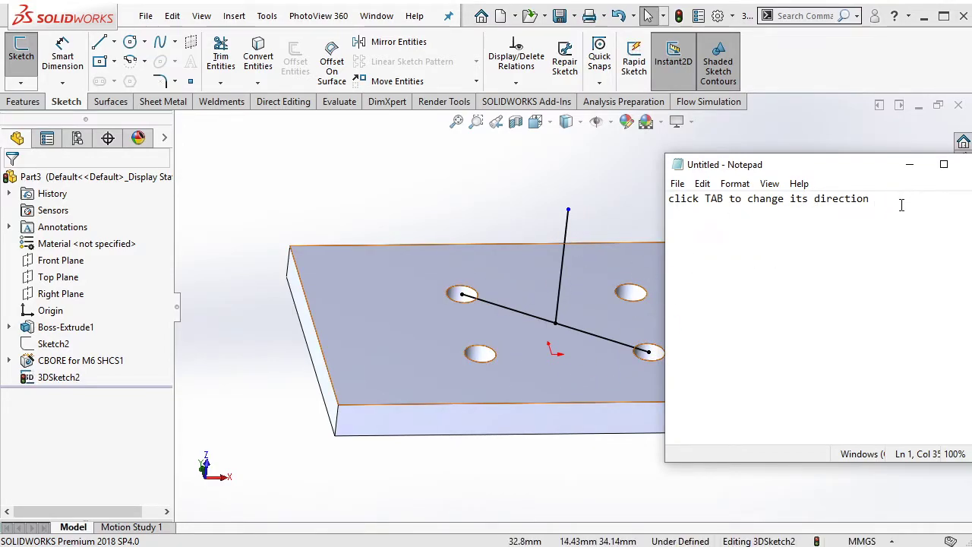
pyautogui.hotkey('ctrl', 'a')
pyautogui.press('BackSpace')
pyautogui.click(909, 165)
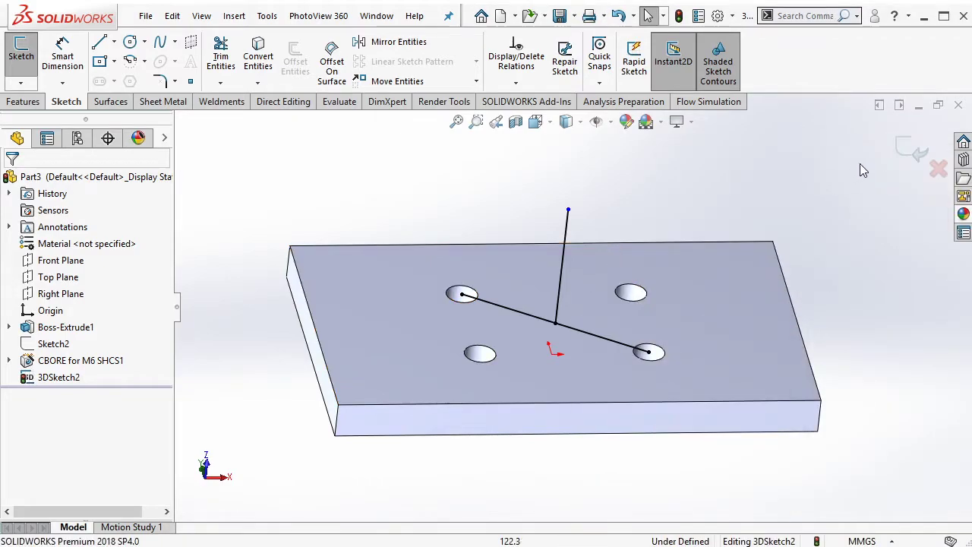
# - Exit the 3D sketch and note that Direct Editing must be active, enabled via right click
pyautogui.click(911, 149)
pyautogui.moveTo(486, 304); pyautogui.dragTo(525, 290, button='middle')
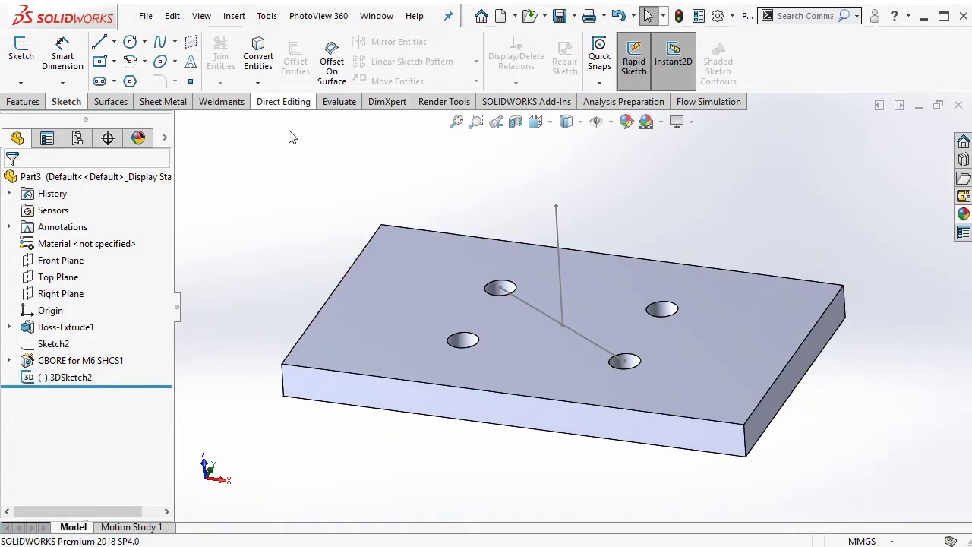
pyautogui.hotkey('alt', 'Tab')
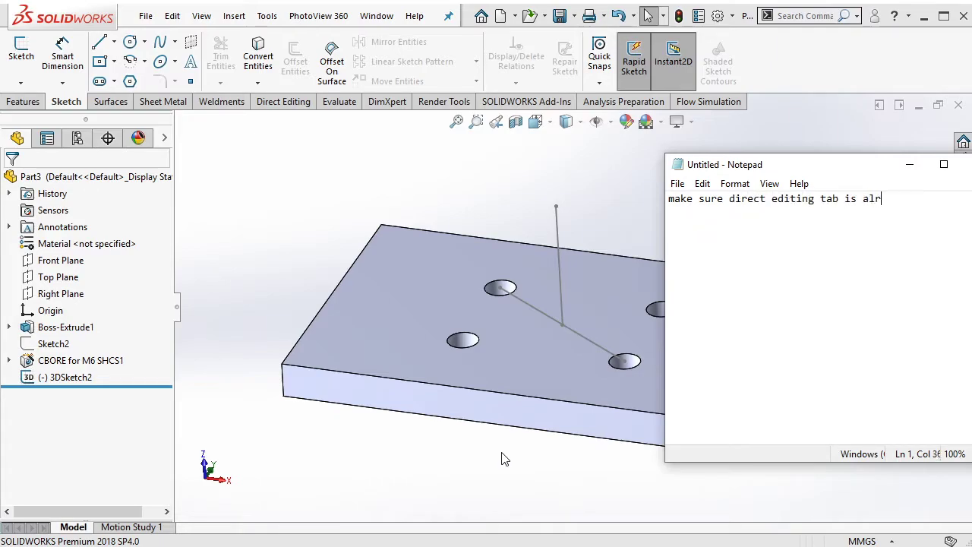
pyautogui.write('eady active')
pyautogui.write('if isn')
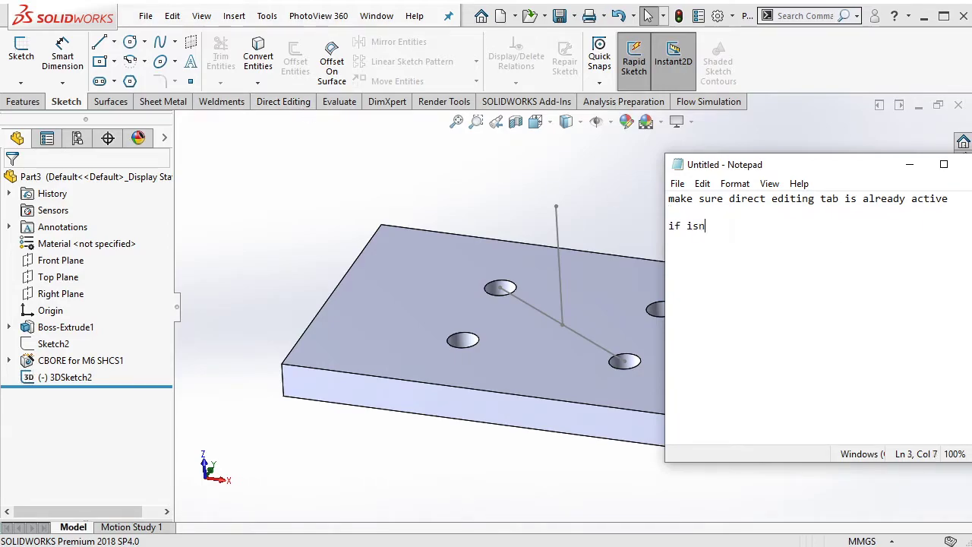
pyautogui.write("'t yet active,")
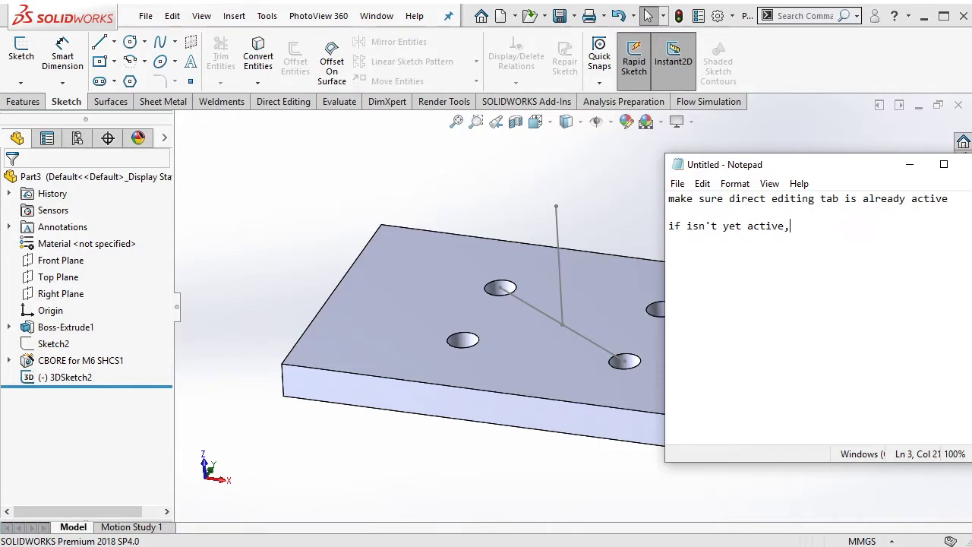
pyautogui.write(' right click - check t')
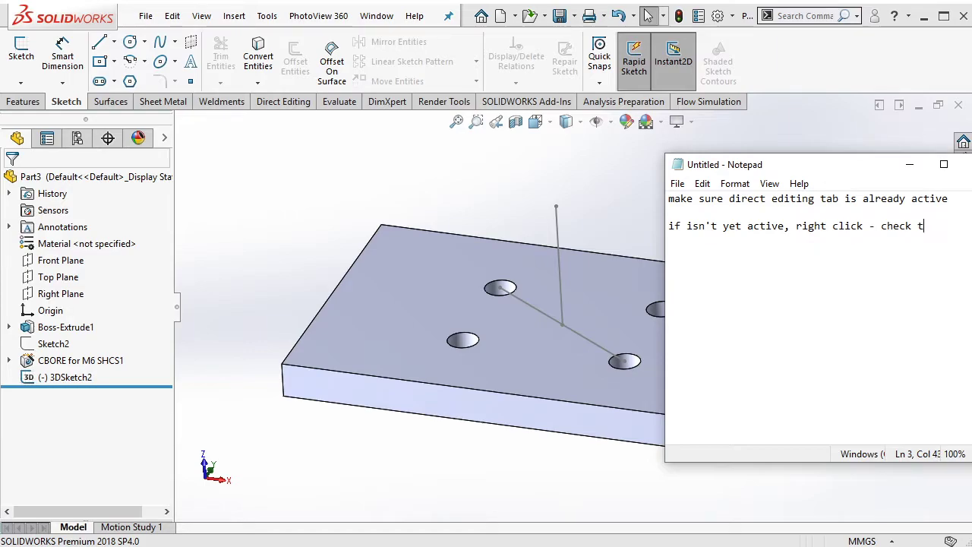
pyautogui.write(' irect editing tab')
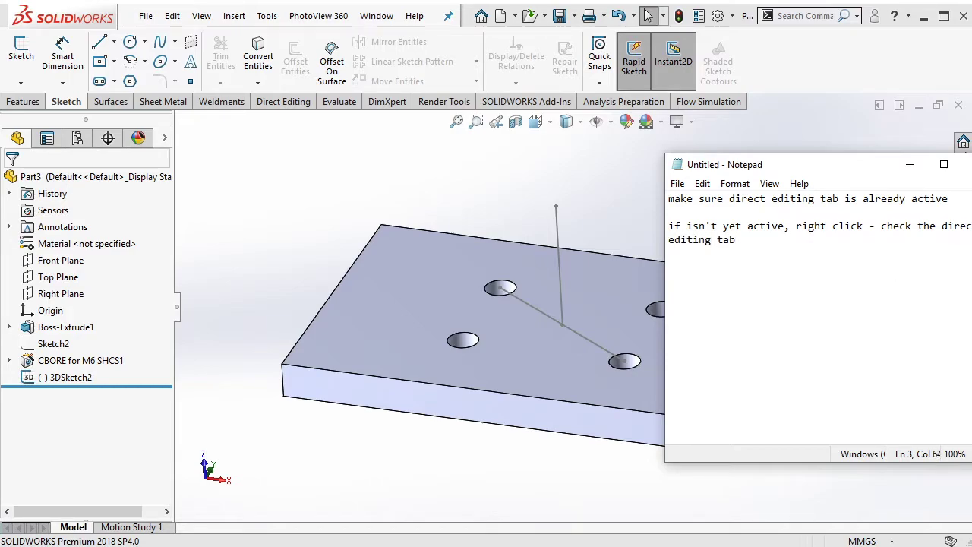
pyautogui.click(870, 226)
pyautogui.write('m')
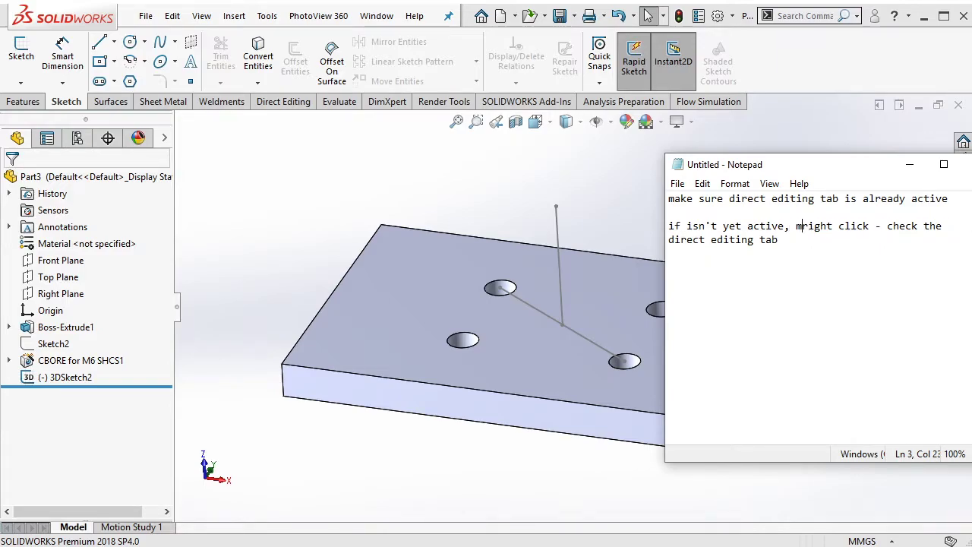
pyautogui.write('ove curso')
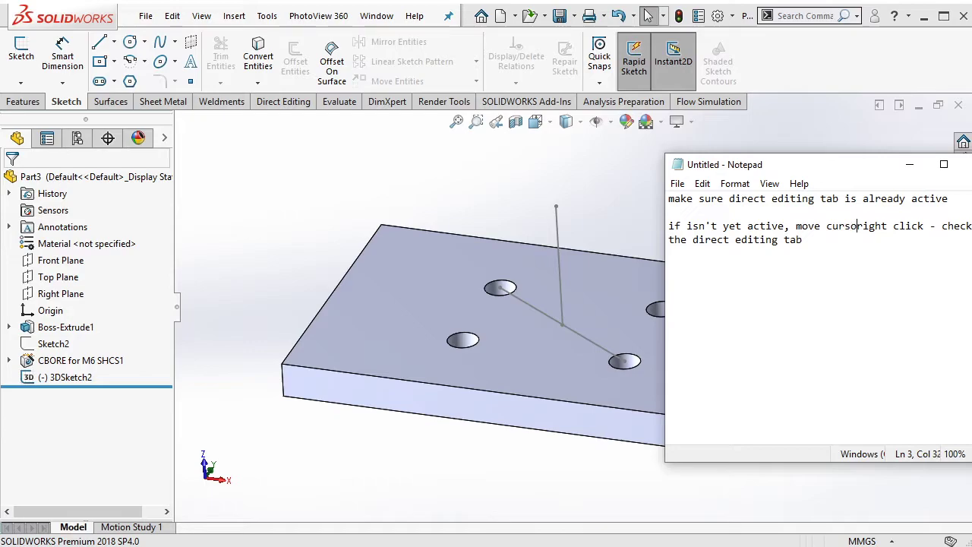
pyautogui.write('r in her')
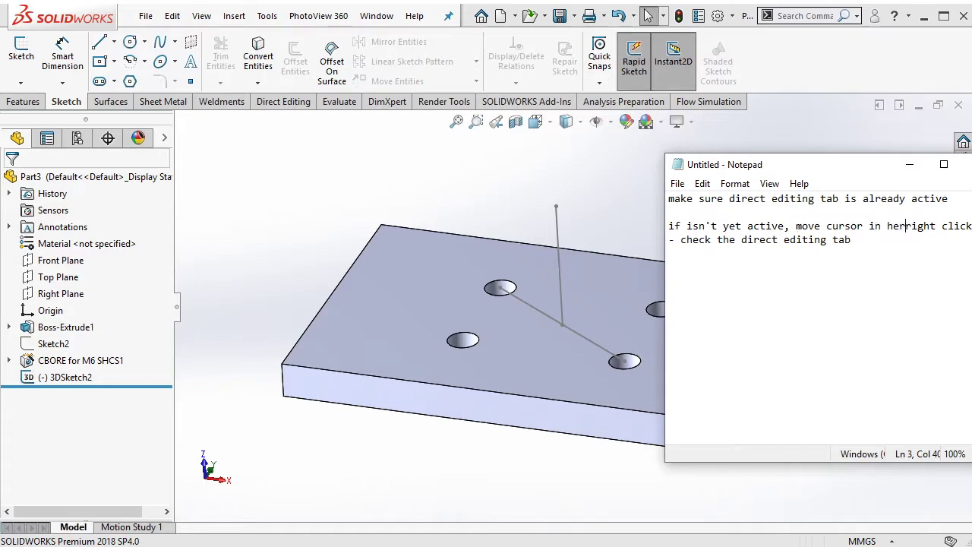
pyautogui.write('e -')
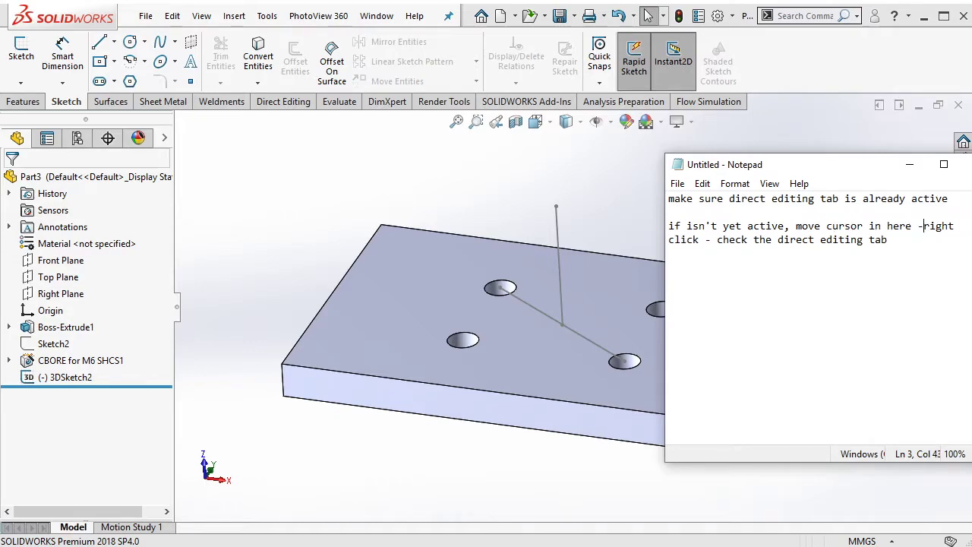
# - Highlight the note's phrases 'in here', 'right click' and 'check the direct editing tab'
pyautogui.moveTo(869, 225); pyautogui.dragTo(912, 226)
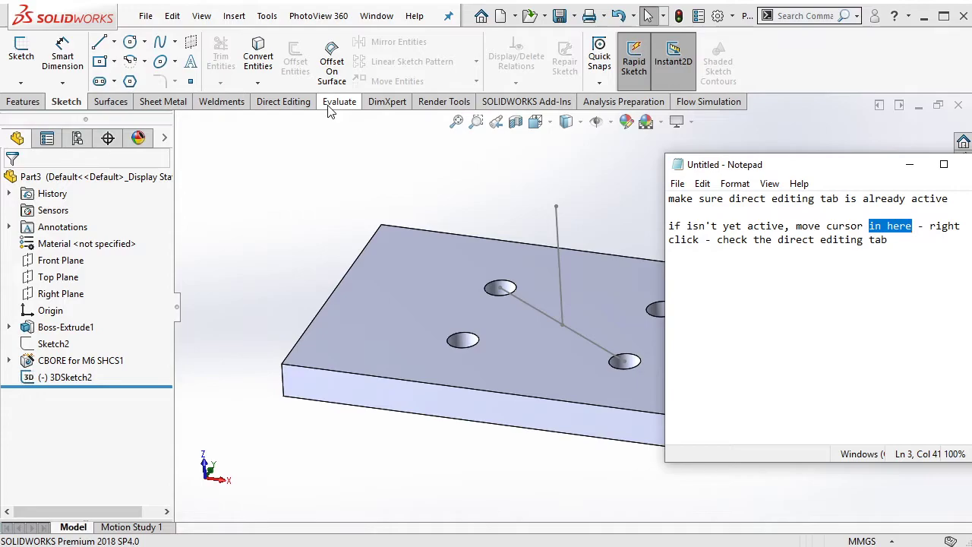
pyautogui.moveTo(929, 226); pyautogui.dragTo(699, 240)
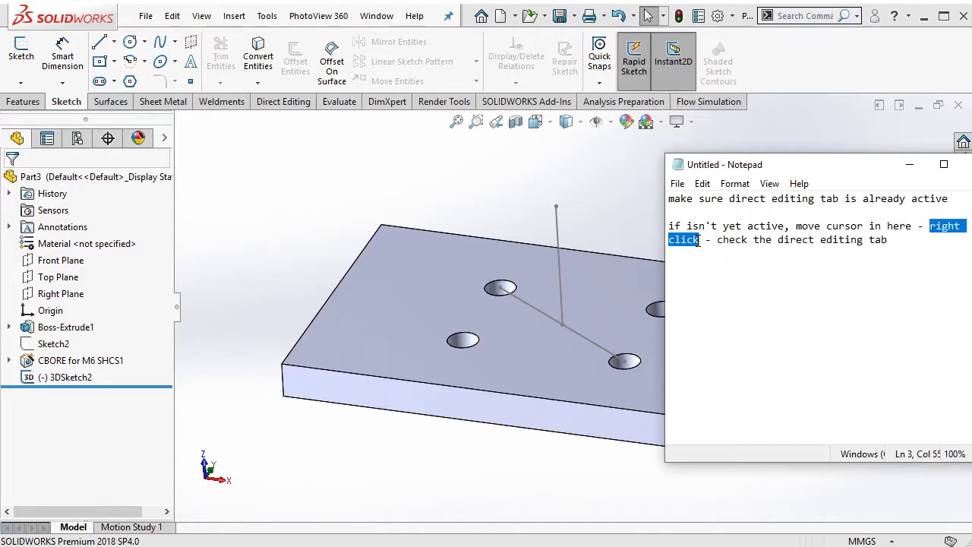
pyautogui.rightClick(289, 105)
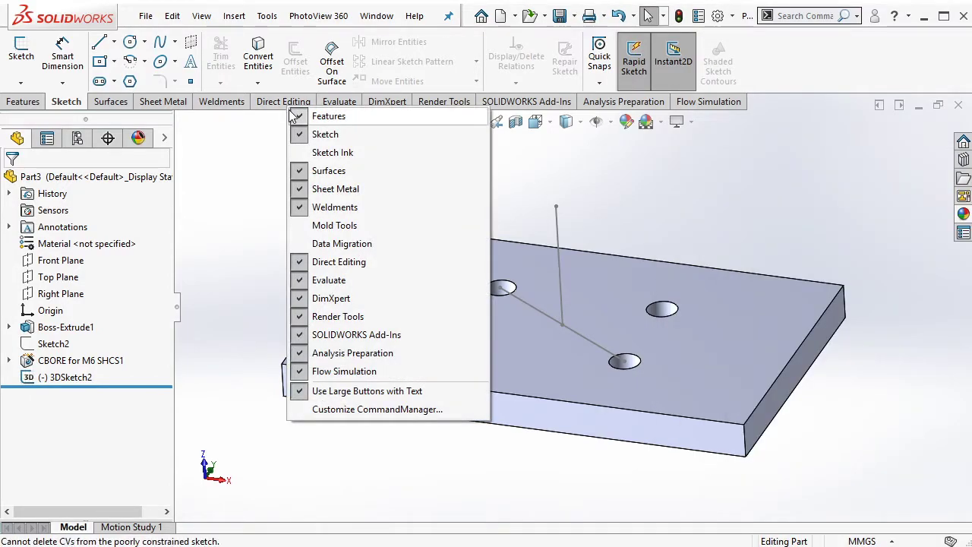
pyautogui.hotkey('alt', 'Tab')
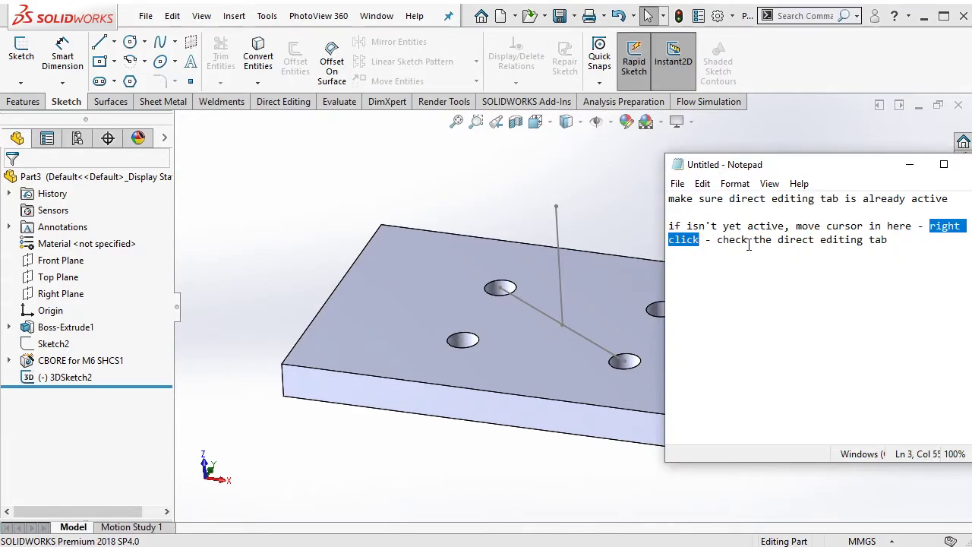
pyautogui.moveTo(717, 240); pyautogui.dragTo(894, 241)
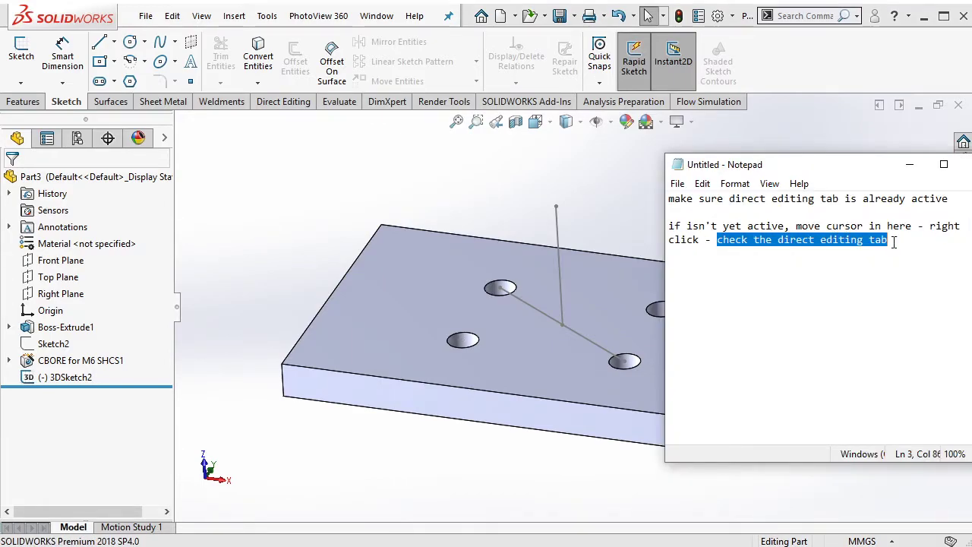
# - Toggle the Direct Editing tab off and on twice, then show its tools
pyautogui.rightClick(290, 105)
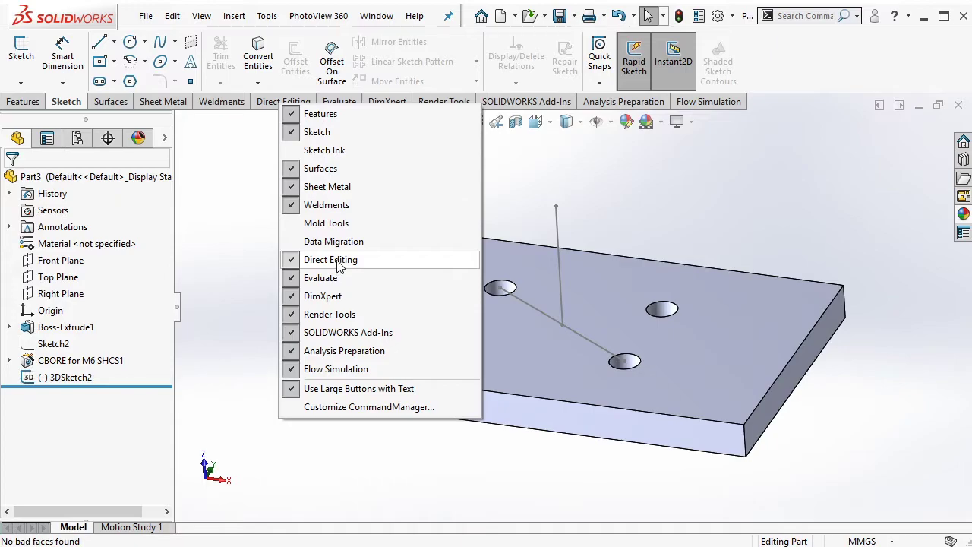
pyautogui.click(326, 259)
pyautogui.rightClick(266, 104)
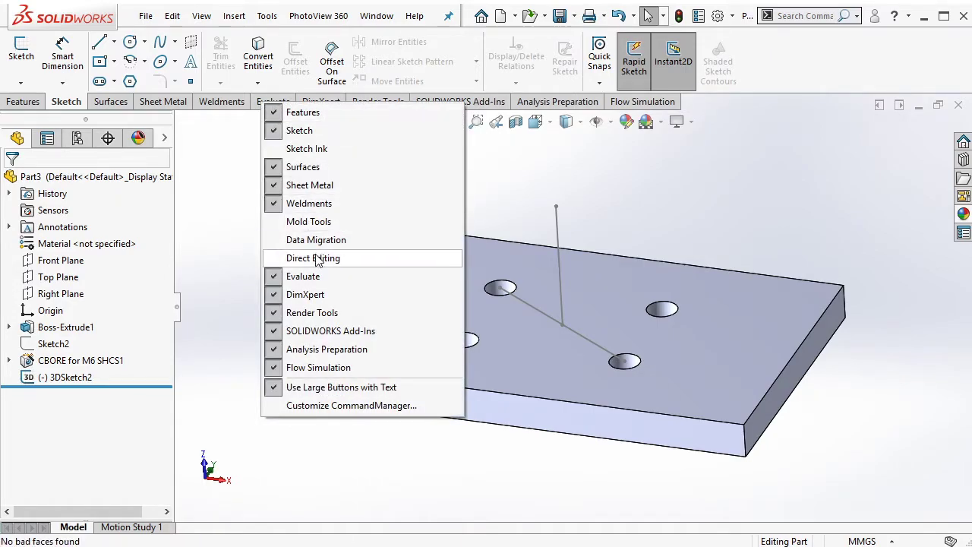
pyautogui.click(312, 258)
pyautogui.rightClick(281, 105)
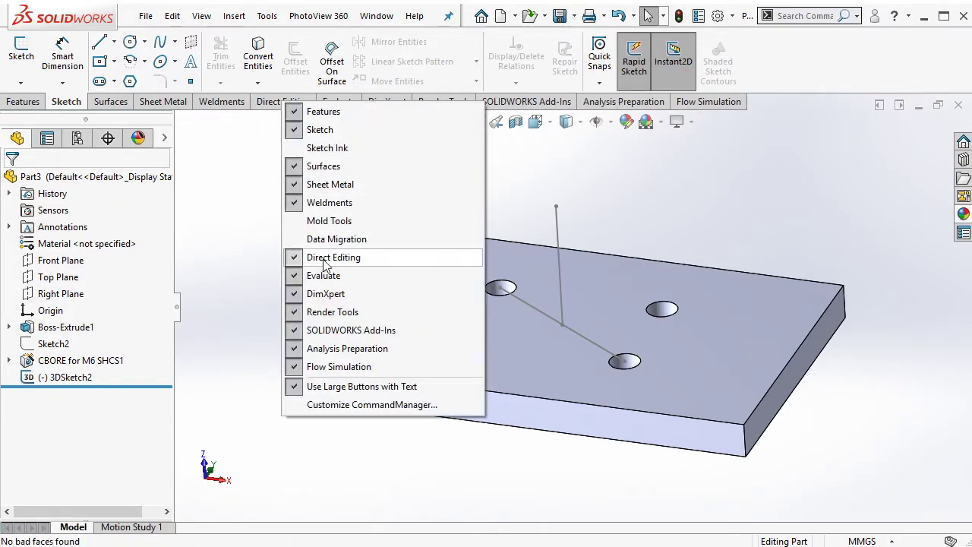
pyautogui.click(323, 258)
pyautogui.rightClick(274, 104)
pyautogui.click(325, 261)
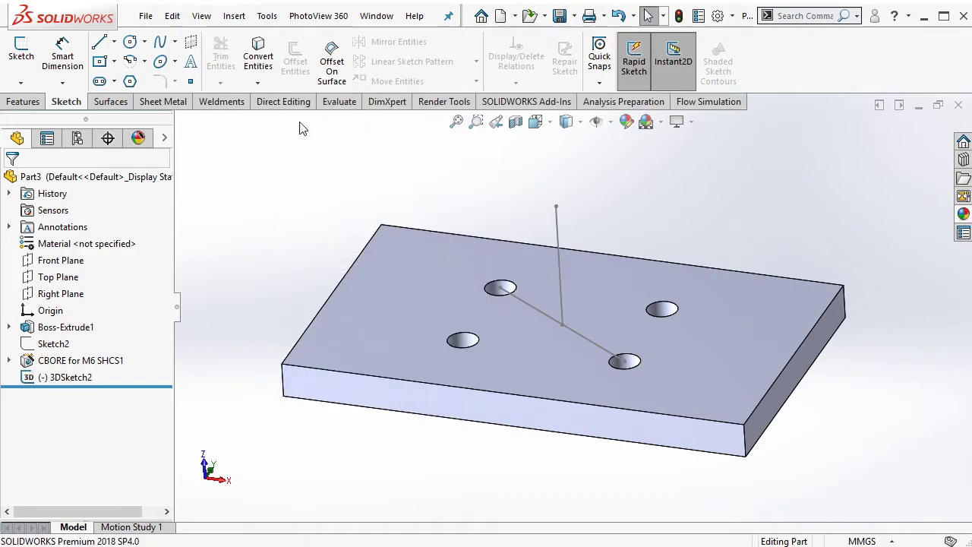
pyautogui.click(292, 102)
# - Erase the Notepad note and hide the Notepad window
pyautogui.hotkey('alt', 'Tab')
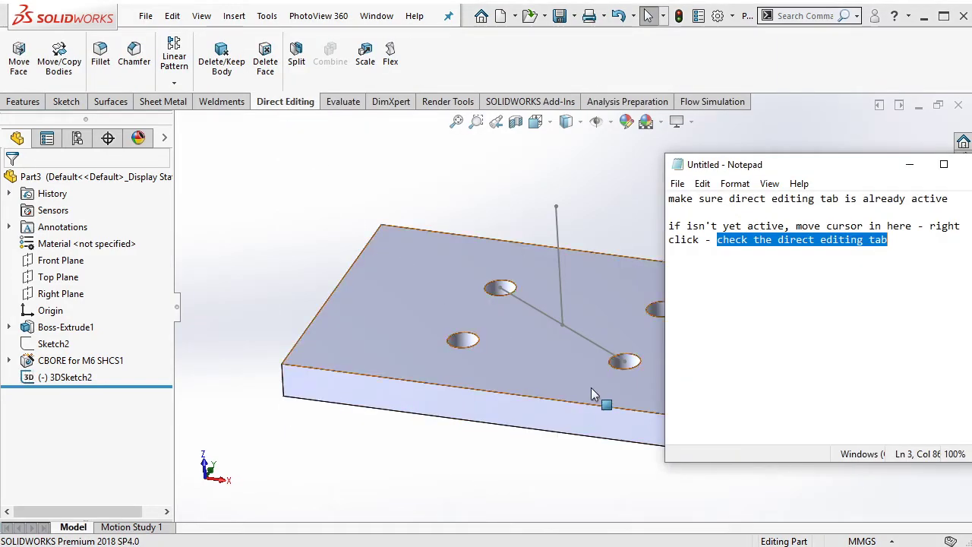
pyautogui.hotkey('ctrl', 'a')
pyautogui.press('Delete')
pyautogui.hotkey('alt', 'Tab')
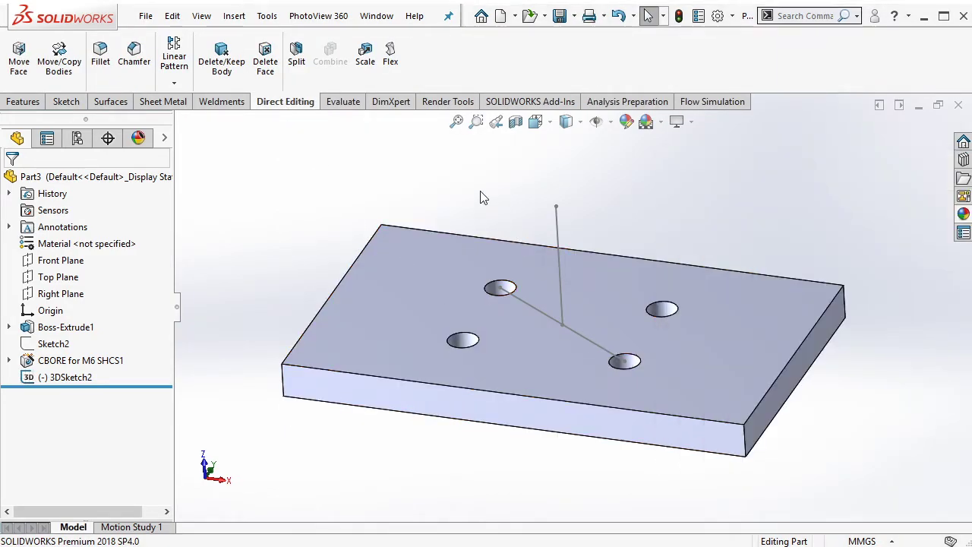
# - Start a Move Face feature set to Rotate mode
pyautogui.click(19, 61)
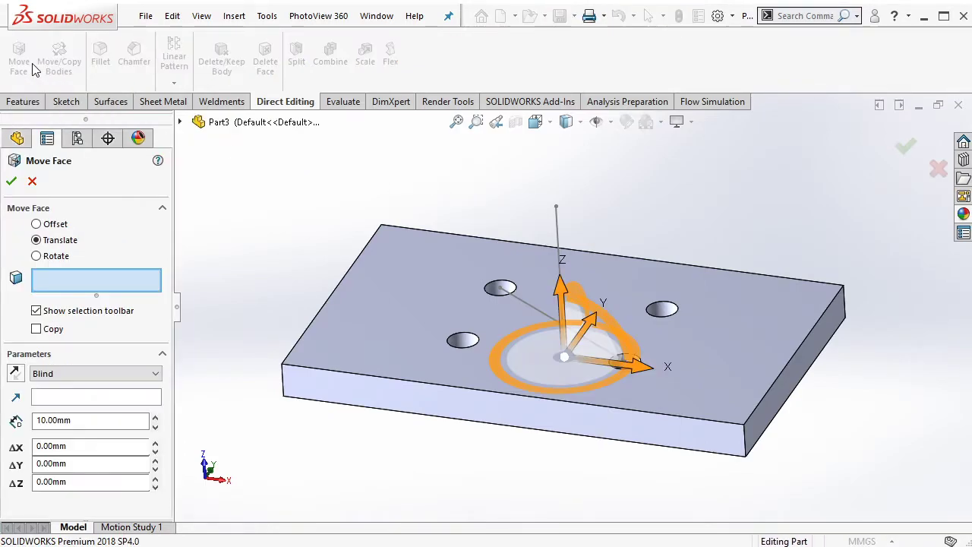
pyautogui.click(53, 258)
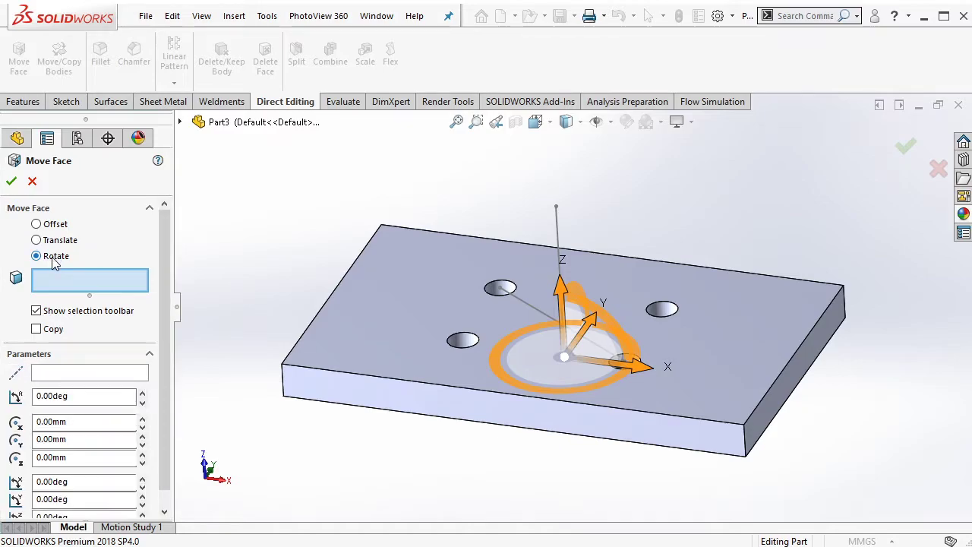
pyautogui.scroll(-3, 562, 286)
pyautogui.scroll(-2, 562, 351)
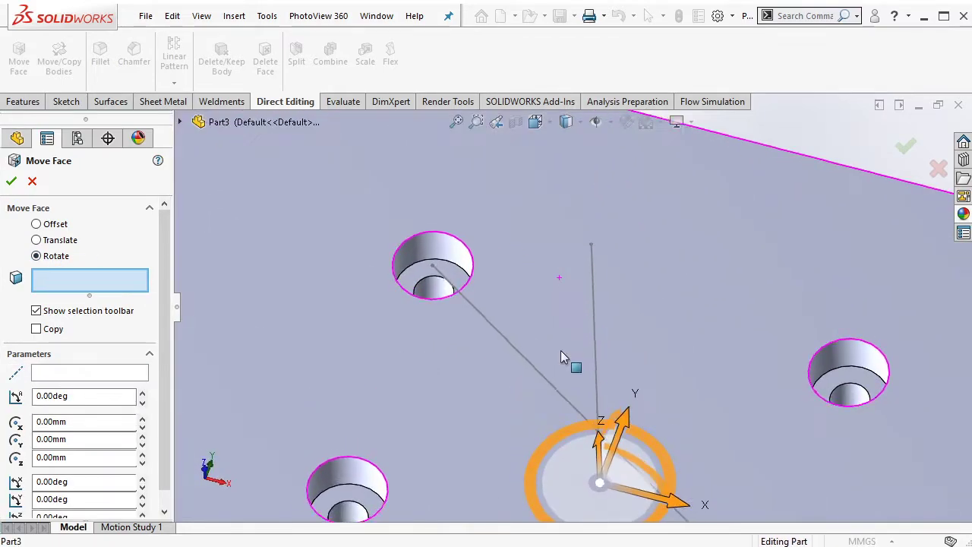
# - Select the counterbore faces of all four holes, eight faces in total
pyautogui.click(406, 245)
pyautogui.click(835, 361)
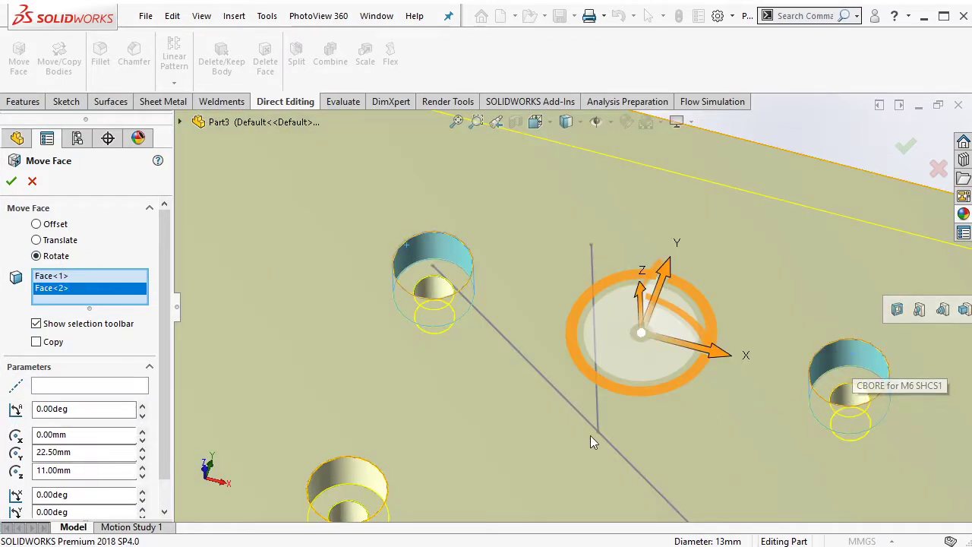
pyautogui.keyDown('ctrl'); pyautogui.moveTo(590, 439); pyautogui.dragTo(582, 309, button='middle'); pyautogui.keyUp('ctrl')
pyautogui.click(788, 454)
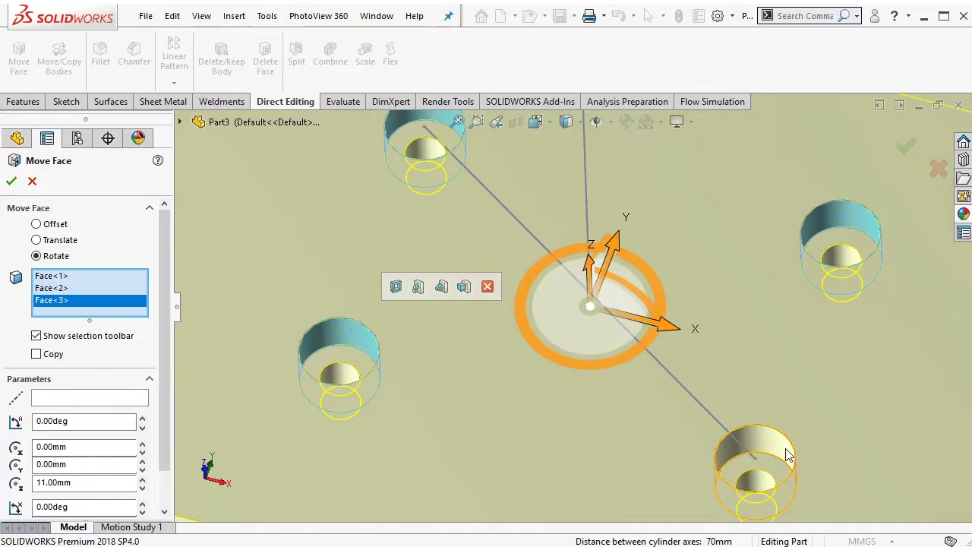
pyautogui.click(767, 484)
pyautogui.click(748, 505)
pyautogui.click(840, 271)
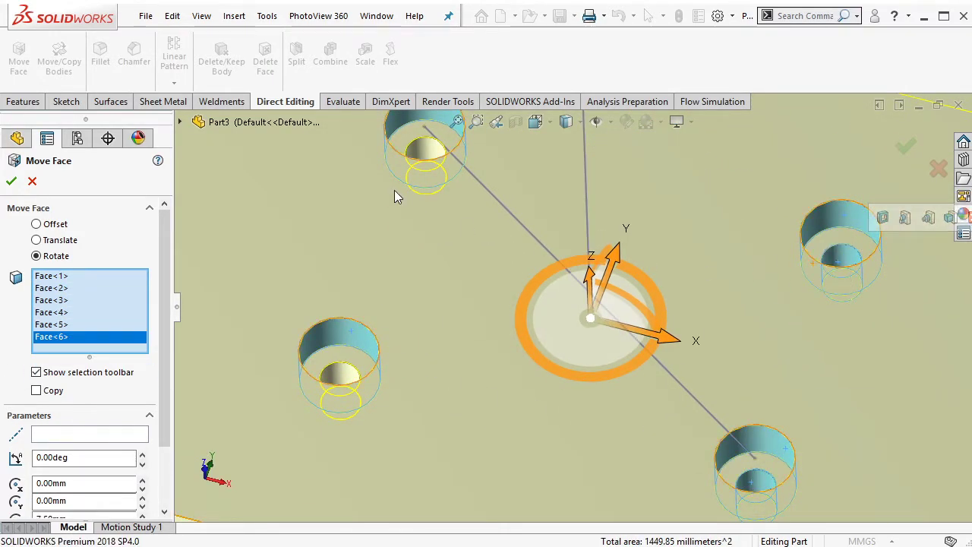
pyautogui.keyDown('ctrl'); pyautogui.moveTo(394, 197); pyautogui.dragTo(429, 230, button='middle'); pyautogui.keyUp('ctrl')
pyautogui.click(455, 190)
pyautogui.click(363, 413)
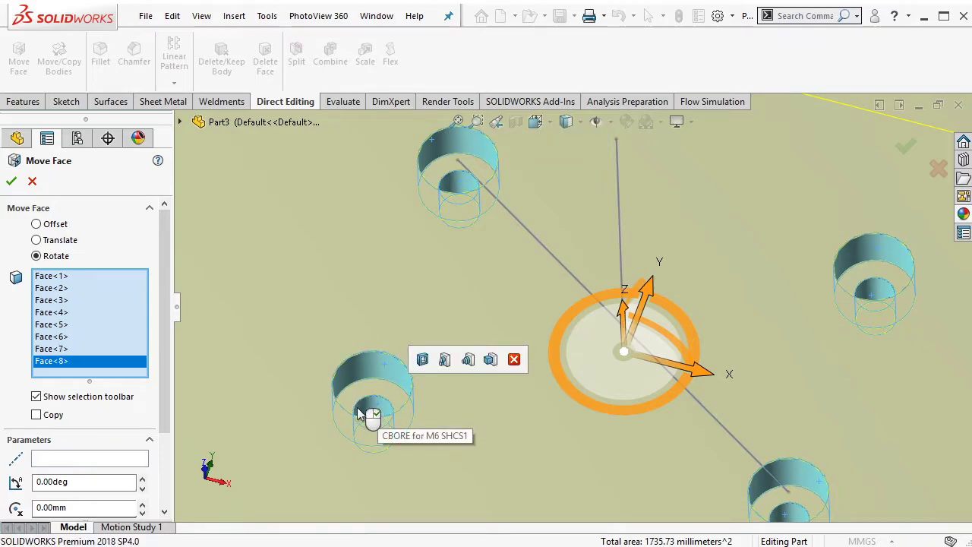
# - Use the vertical 3D sketch line Line5@3DSketch2 as the rotation axis
pyautogui.scroll(-2, 163, 430)
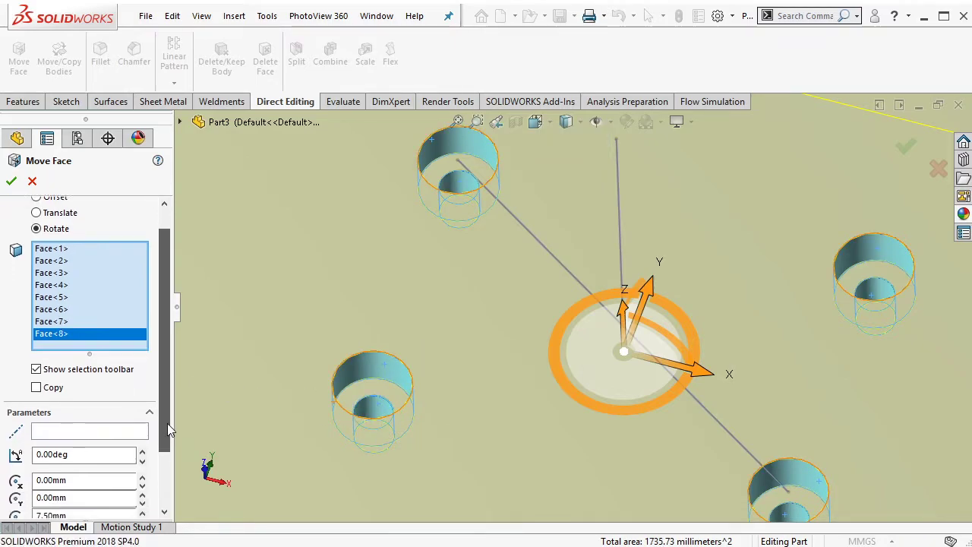
pyautogui.scroll(-2, 167, 423)
pyautogui.click(113, 403)
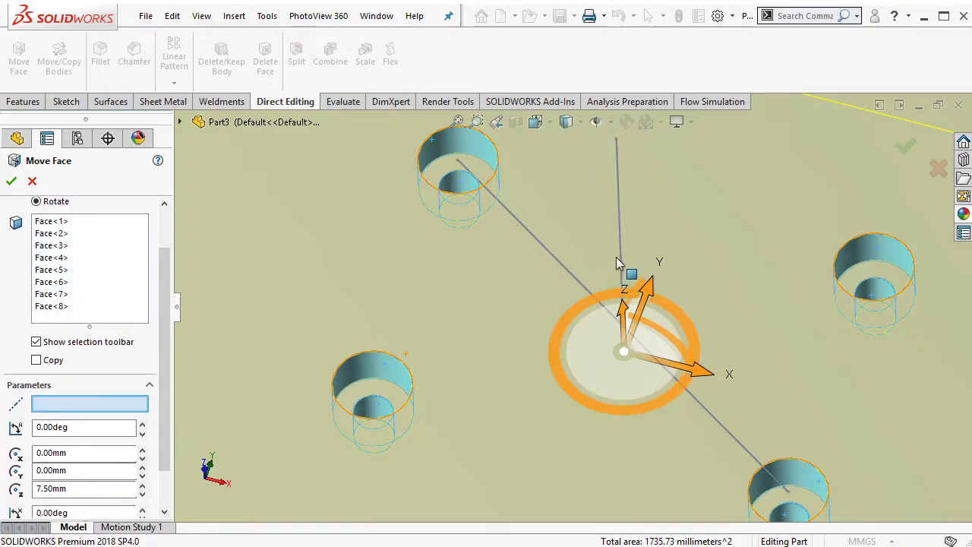
pyautogui.click(617, 263)
pyautogui.scroll(3, 599, 269)
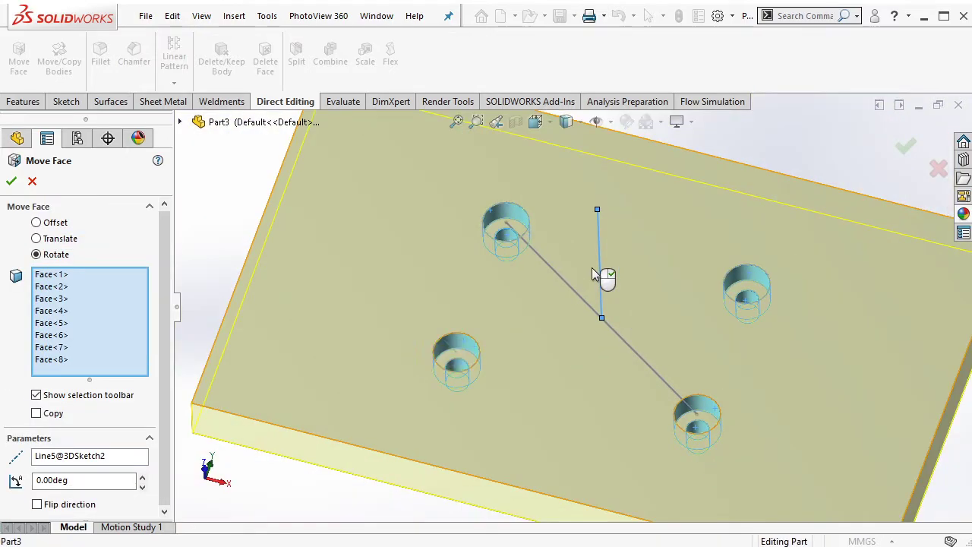
# - Set the rotation angle to 45° and confirm the Move Face feature
pyautogui.click(142, 477)
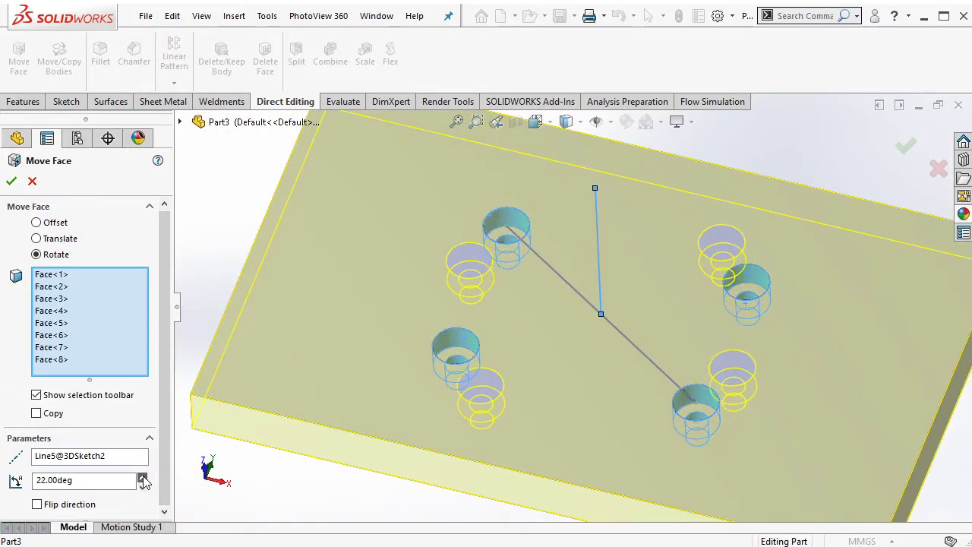
pyautogui.doubleClick(126, 480)
pyautogui.write('4')
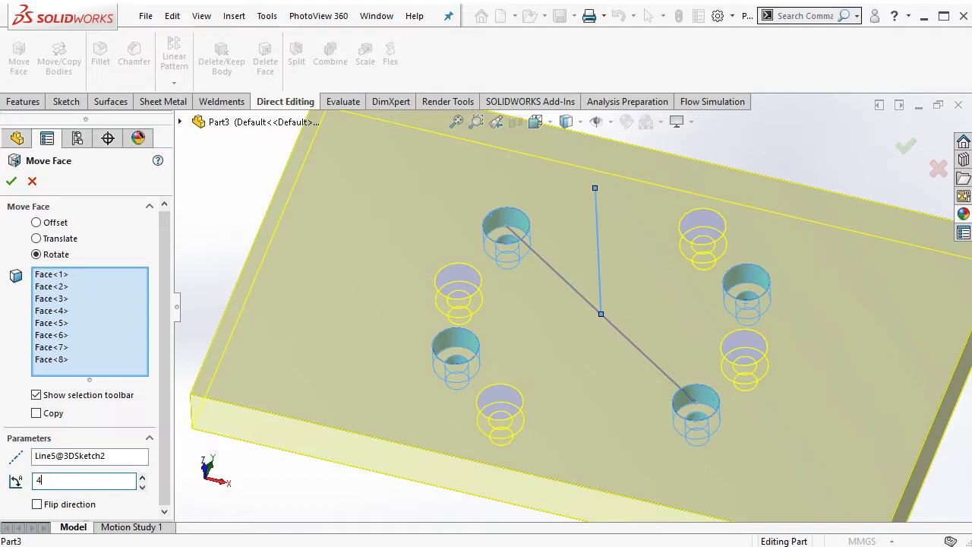
pyautogui.write('5')
pyautogui.press('Return')
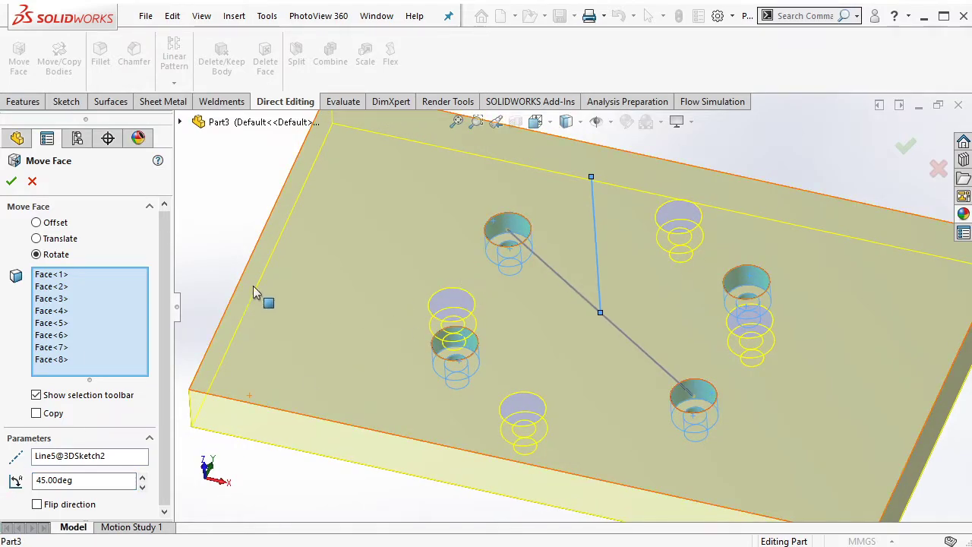
pyautogui.press('f')
pyautogui.click(11, 181)
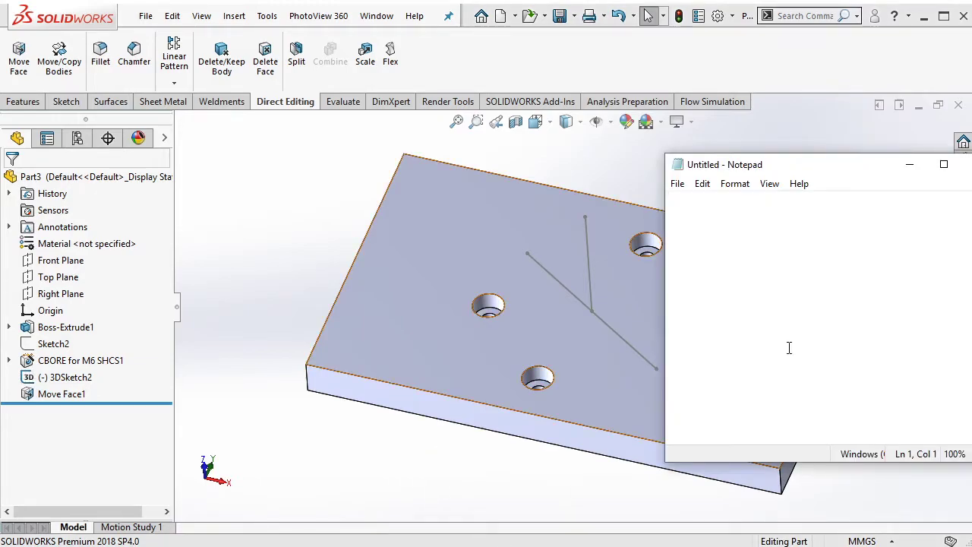
# - Write and clear the note 'this is 45 degree rotation', then select Move Face1
pyautogui.write('this is 45 ')
pyautogui.write('degree ')
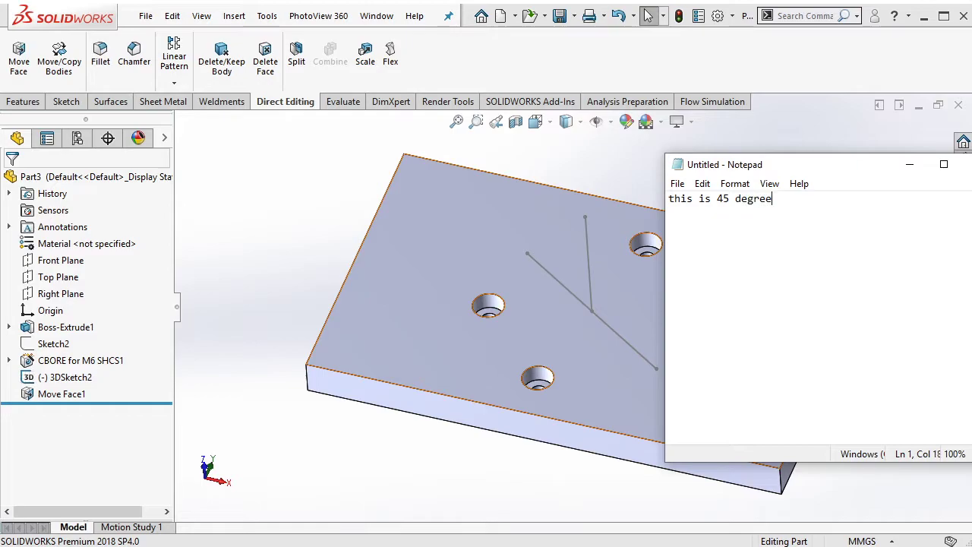
pyautogui.write('rotation')
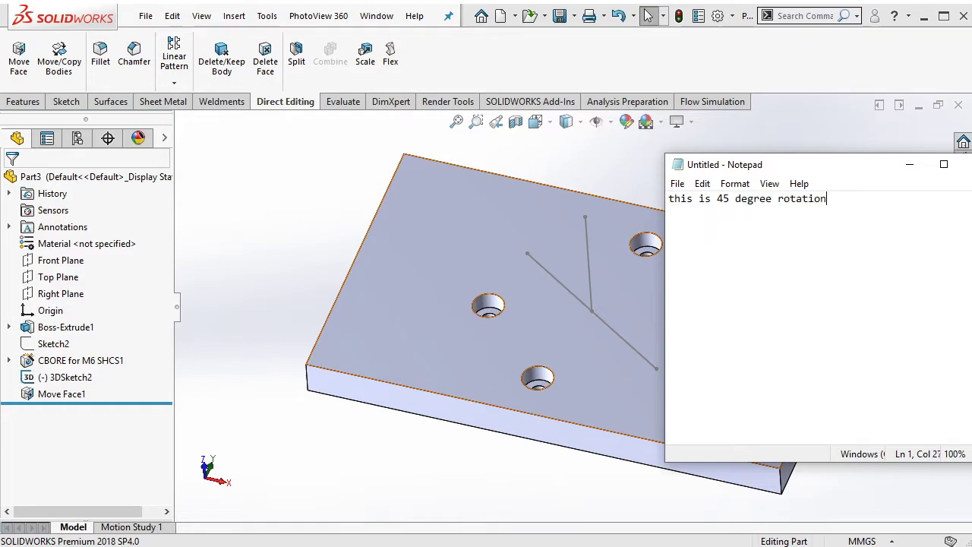
pyautogui.hotkey('ctrl', 'a')
pyautogui.press('BackSpace')
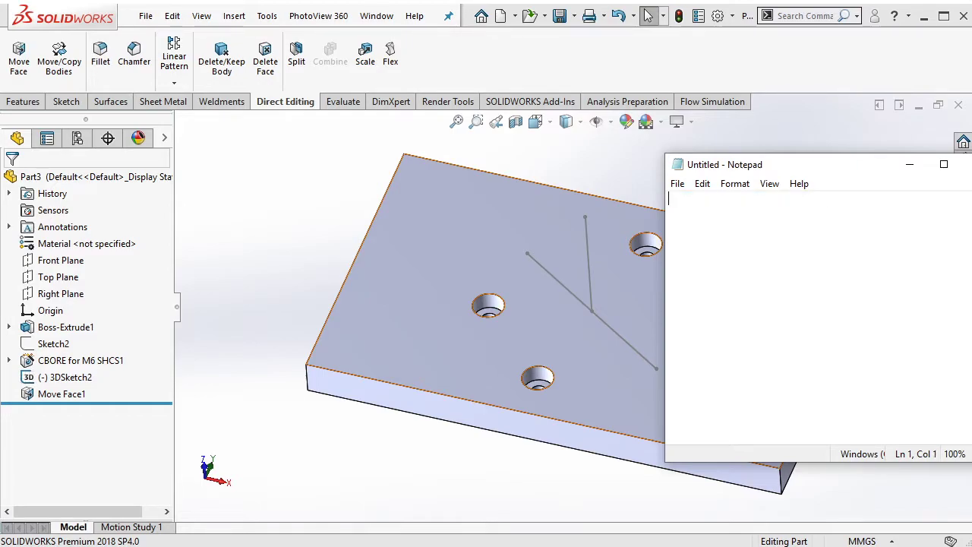
pyautogui.click(475, 351)
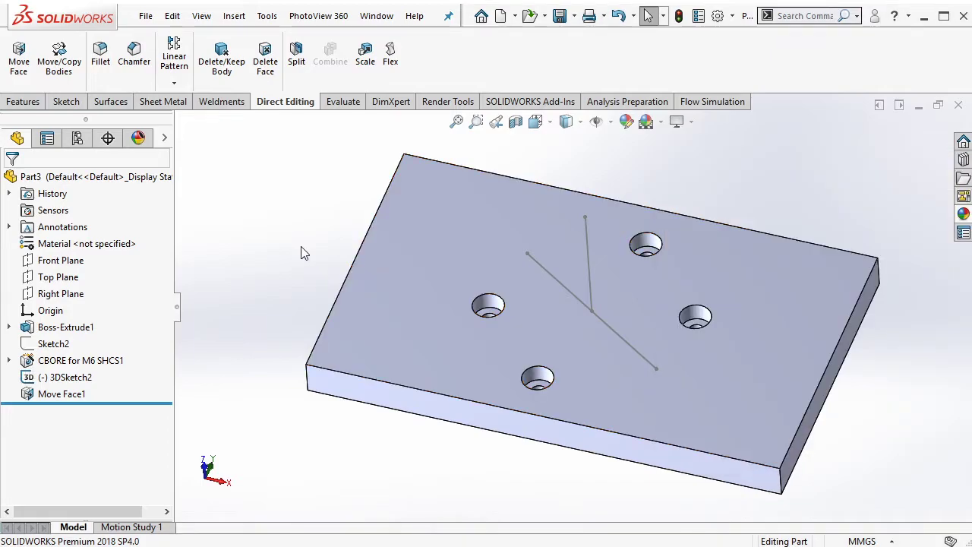
pyautogui.click(80, 396)
# - Edit Move Face1 and change its rotation angle to 90°
pyautogui.click(92, 351)
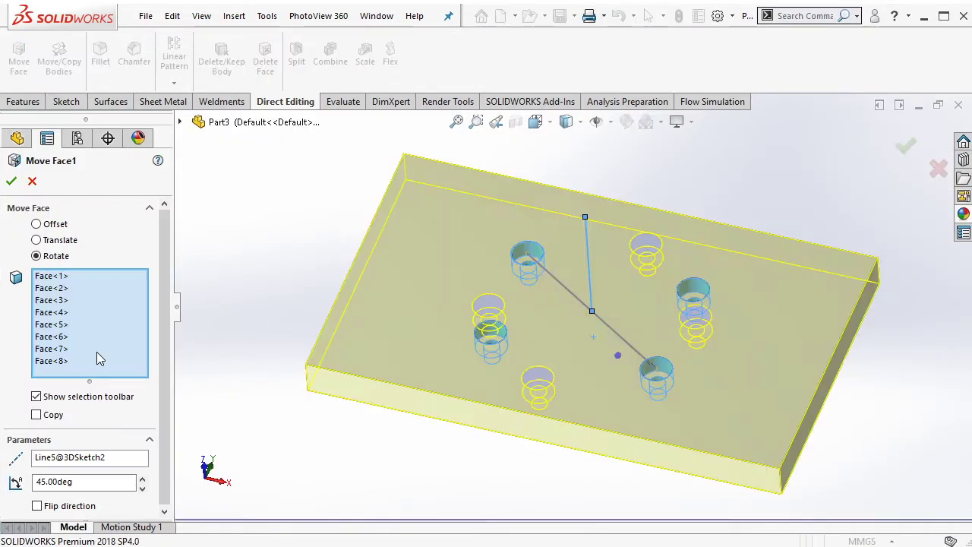
pyautogui.scroll(1, 130, 484)
pyautogui.scroll(6, 130, 484)
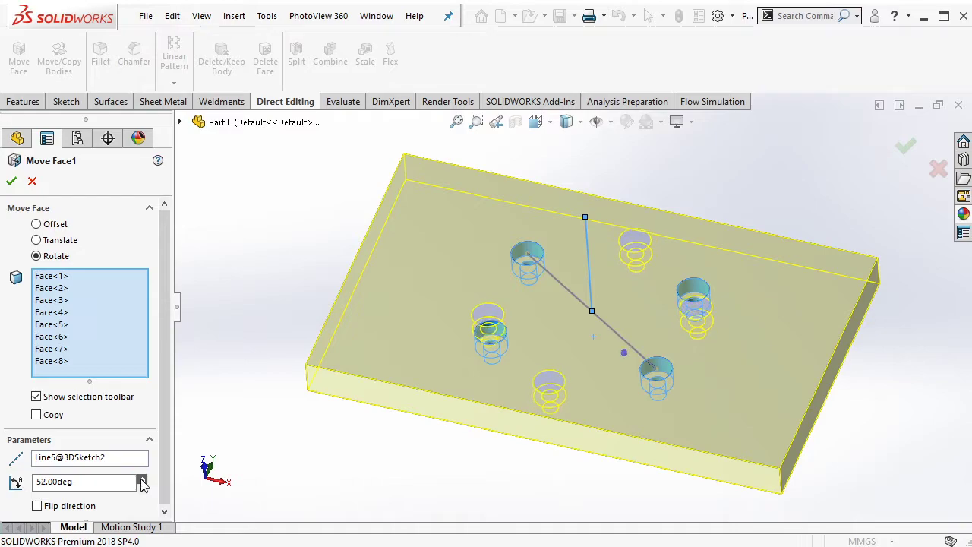
pyautogui.scroll(7, 131, 483)
pyautogui.doubleClick(130, 483)
pyautogui.write('80')
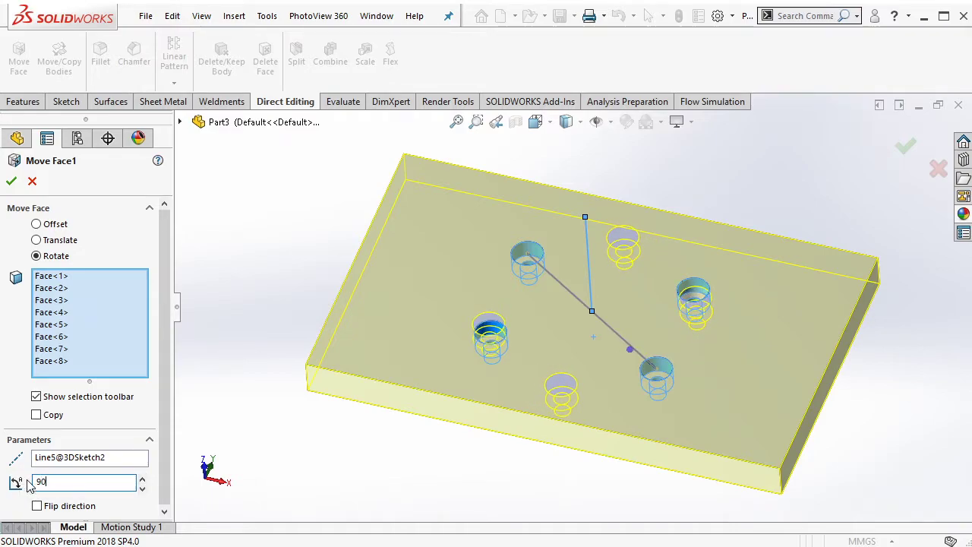
pyautogui.press('Return')
pyautogui.click(12, 181)
pyautogui.write('th')
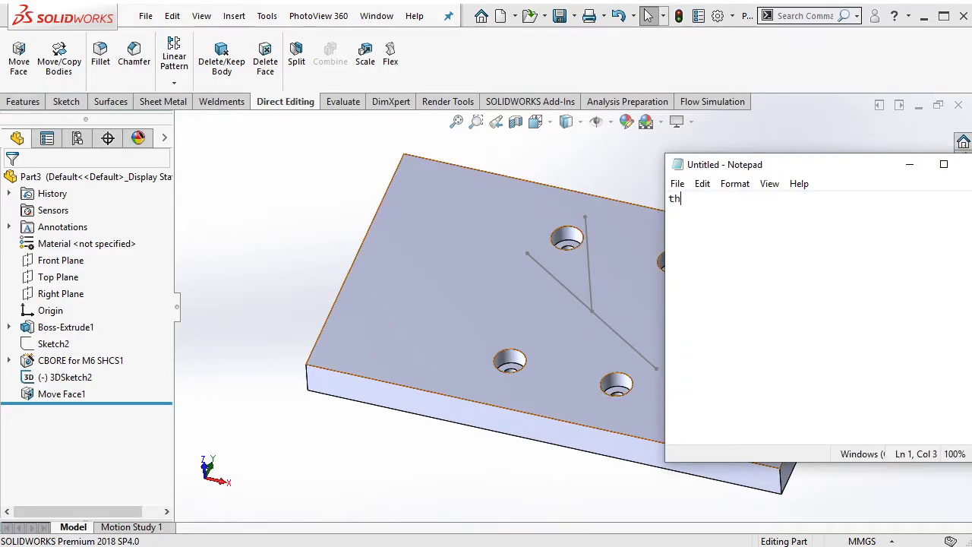
# - Type the note 'is is 90 degree rota' and hide the 3D sketch line
pyautogui.write('is is 90 ')
pyautogui.write('degree rota')
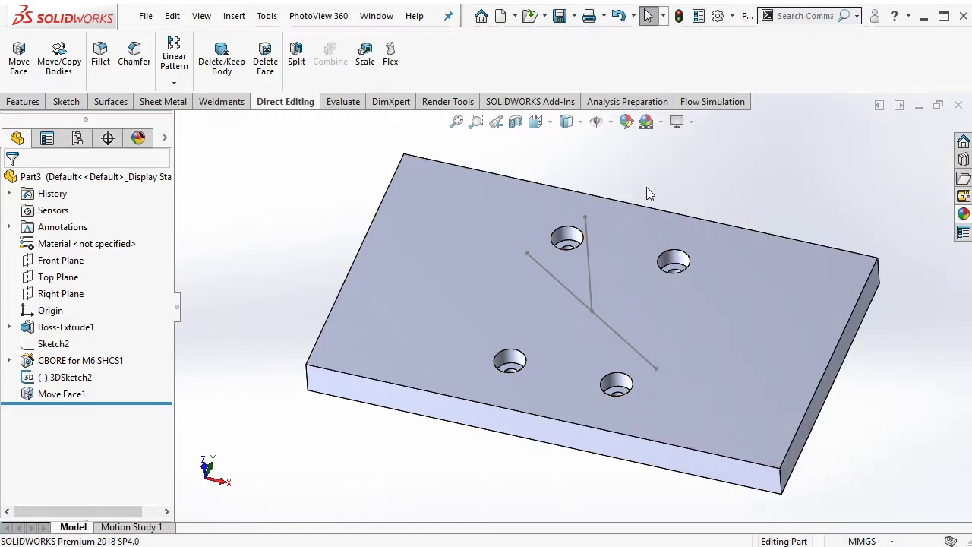
pyautogui.moveTo(646, 187)
pyautogui.keyDown('ctrl'); pyautogui.mouseDown(button='middle')
pyautogui.moveTo(516, 180)
pyautogui.moveTo(553, 271)
pyautogui.mouseUp(button='middle'); pyautogui.keyUp('ctrl')
pyautogui.click(461, 251)
pyautogui.click(529, 207)
# - Replace the Notepad text with 'and you can cance'
pyautogui.hotkey('alt', 'Tab')
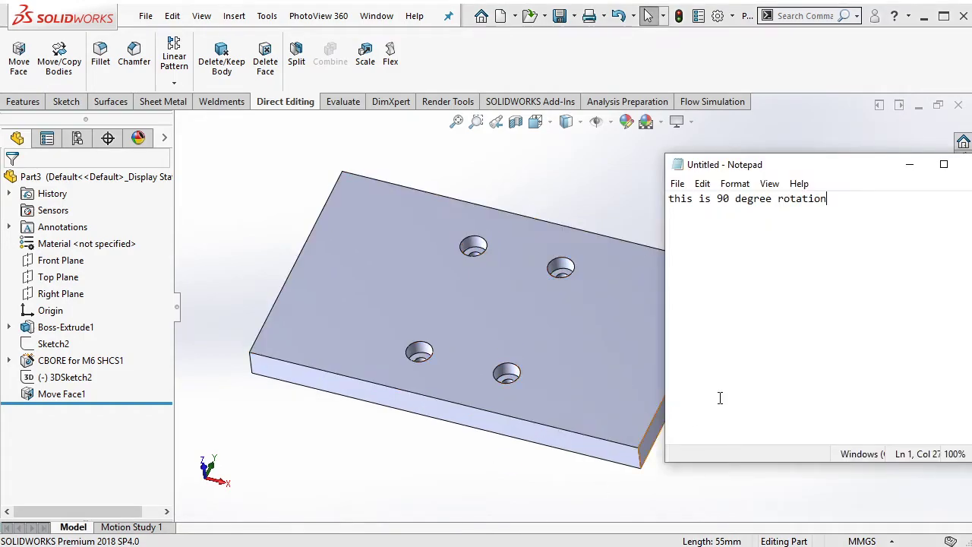
pyautogui.hotkey('ctrl', 'a')
pyautogui.write('an')
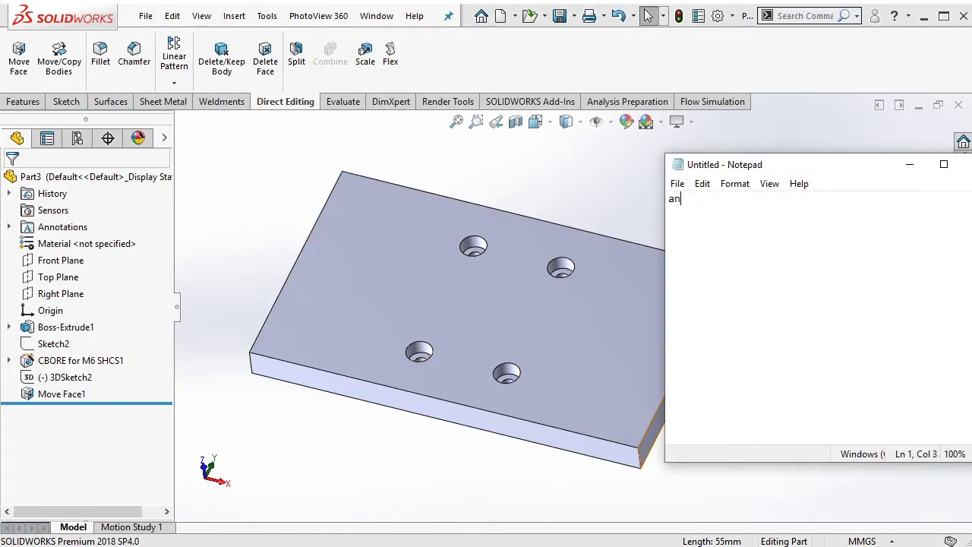
pyautogui.write('d you ')
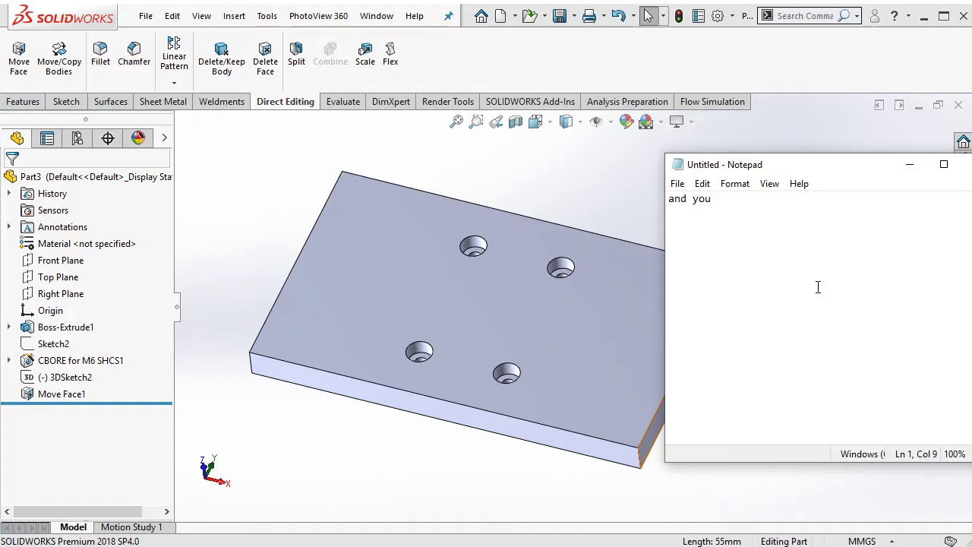
pyautogui.write('can cancel it any')
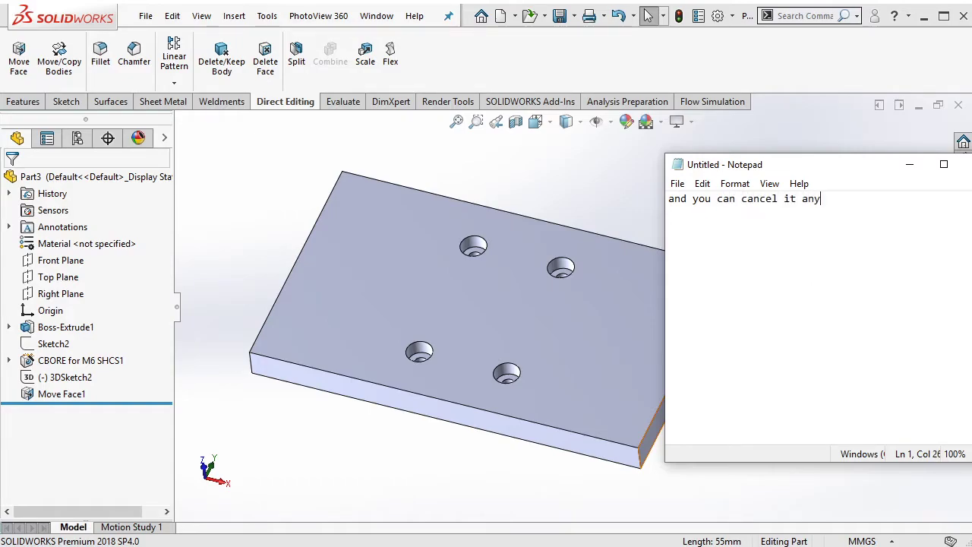
pyautogui.write('e')
# - Suppress Move Face1 to show the original holes, then unsuppress it
pyautogui.click(72, 394)
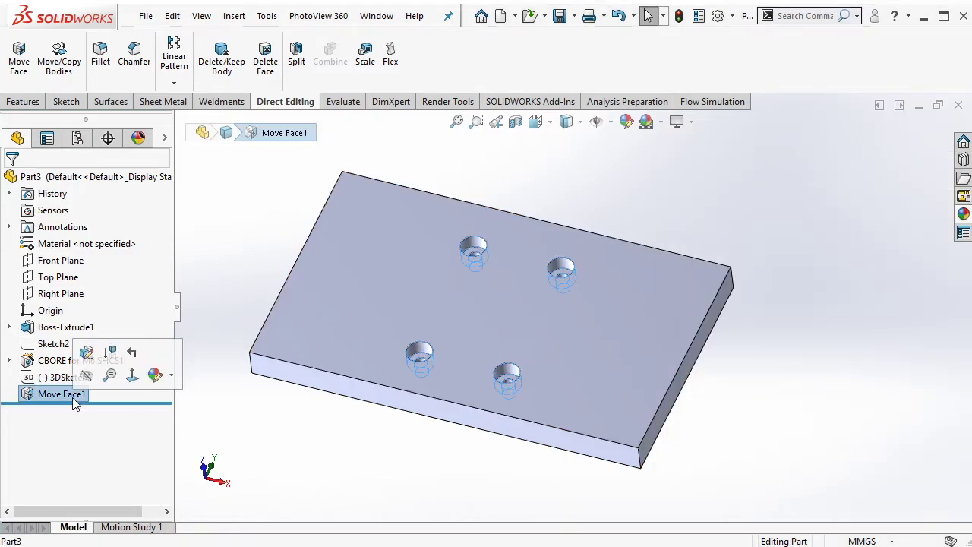
pyautogui.click(107, 356)
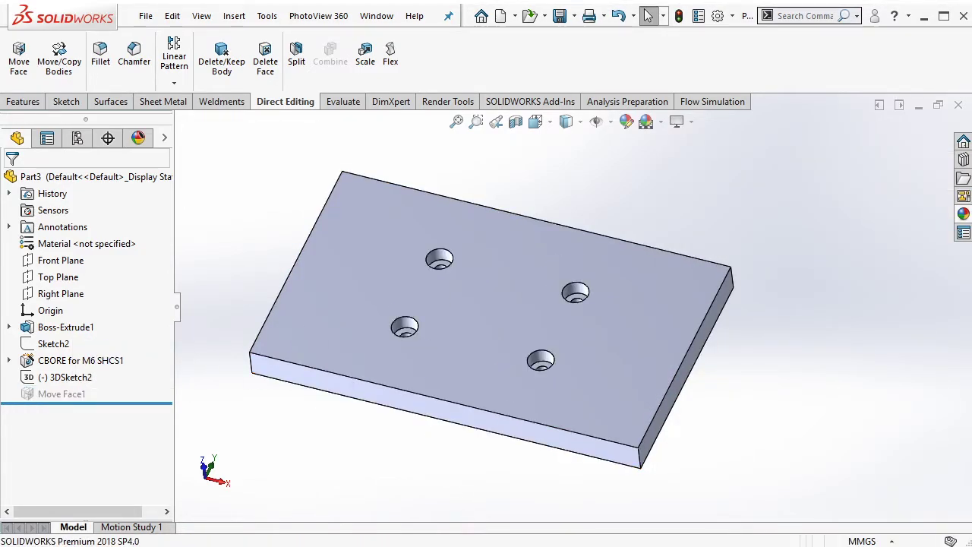
pyautogui.hotkey('alt', 'Tab')
pyautogui.hotkey('alt', 'Tab')
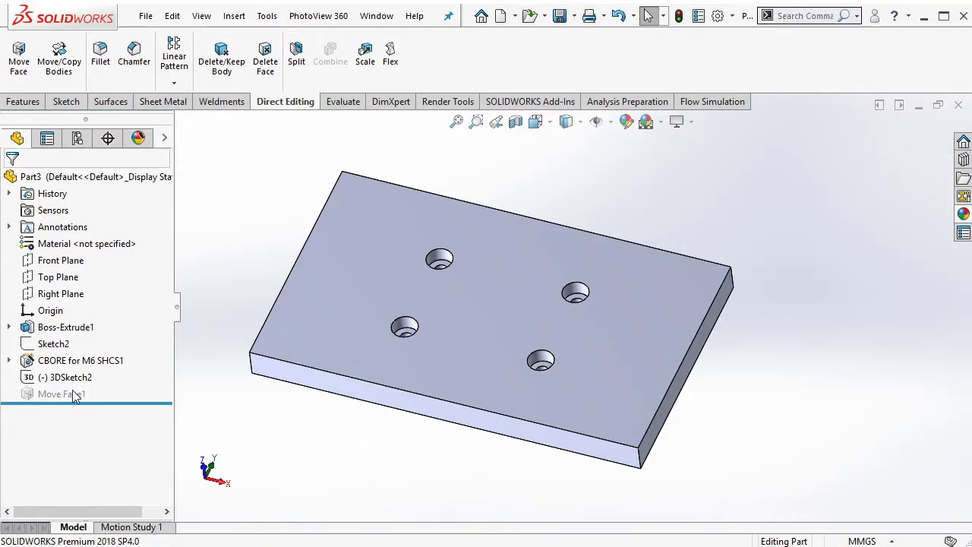
pyautogui.click(72, 392)
pyautogui.click(105, 347)
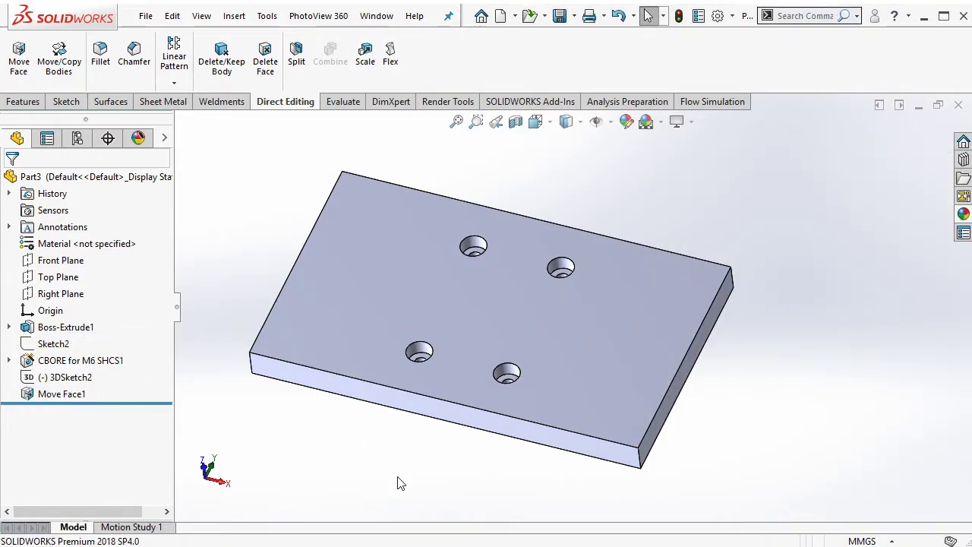
# - Suppress and unsuppress Move Face1 again, then replace the note text with 'Tlly'
pyautogui.click(72, 394)
pyautogui.click(114, 354)
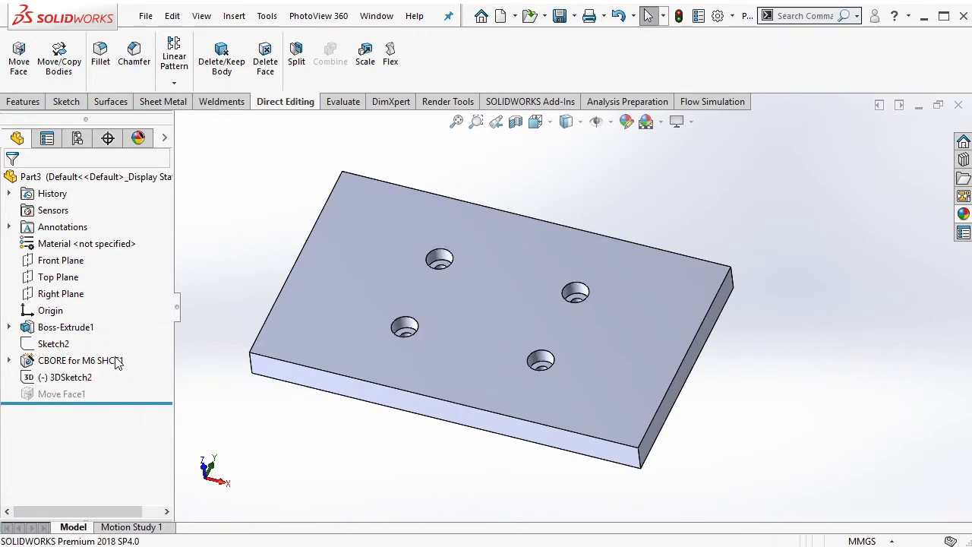
pyautogui.click(73, 394)
pyautogui.click(105, 348)
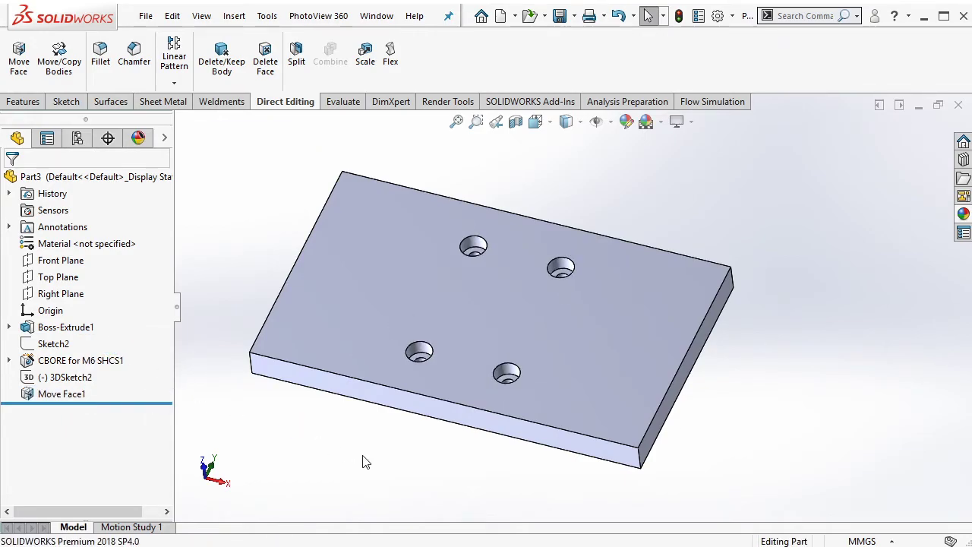
pyautogui.hotkey('ctrl', 'a')
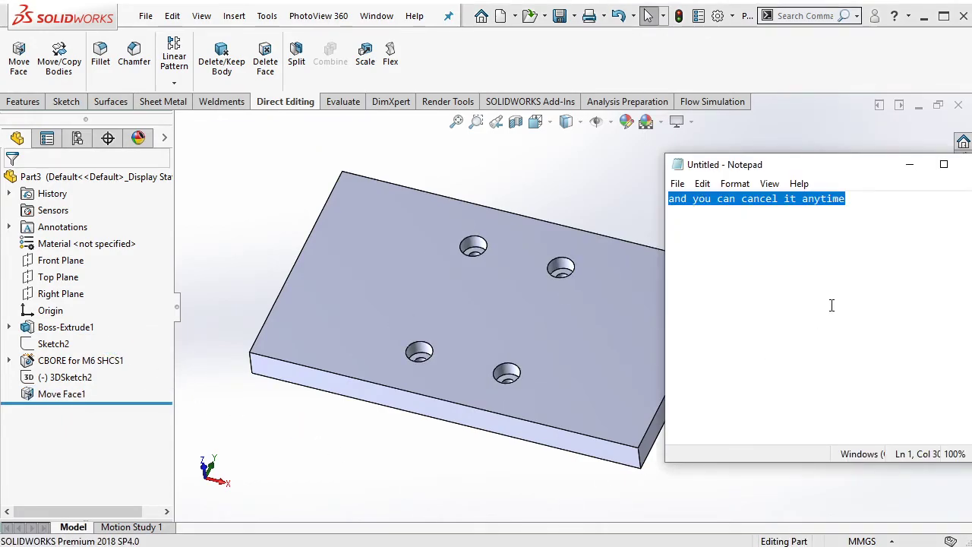
pyautogui.write("That's a")
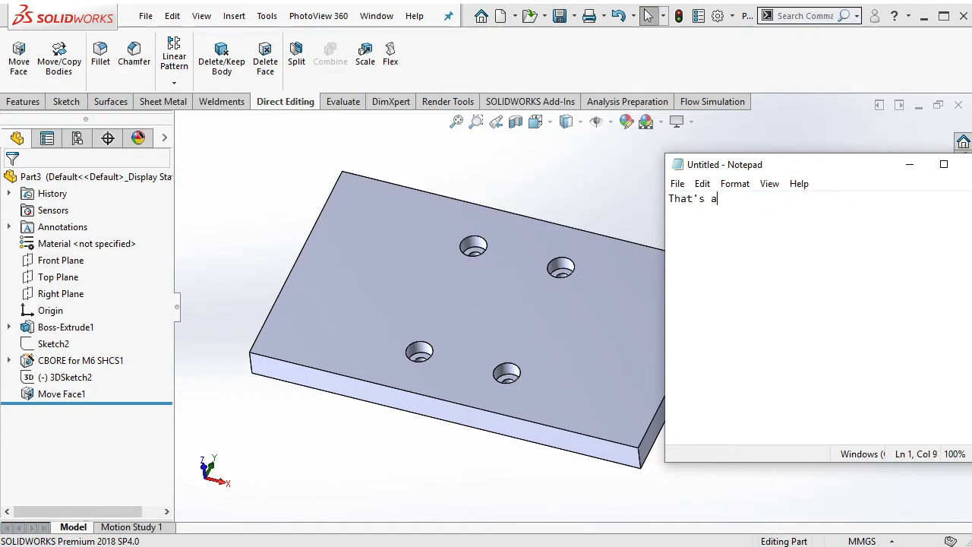
pyautogui.write('ll')
pyautogui.write('y')
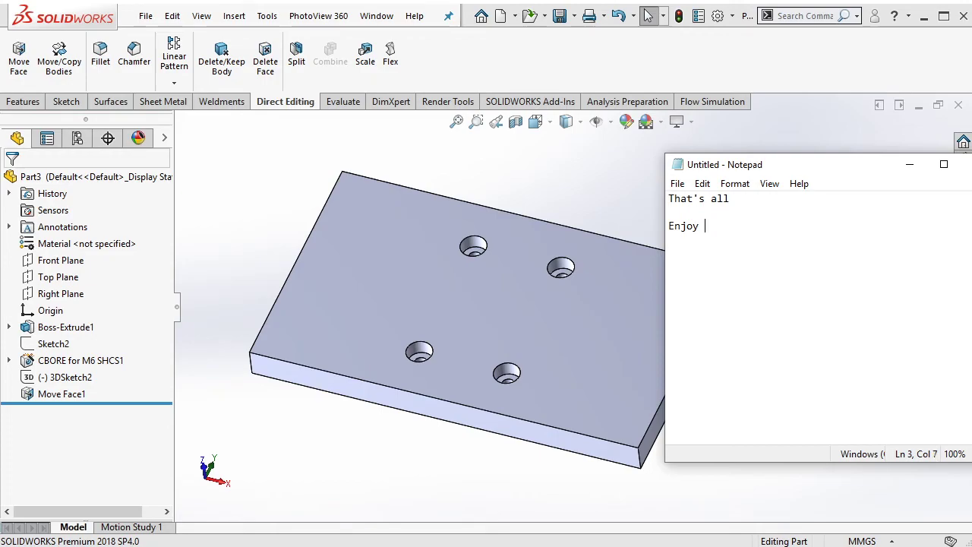